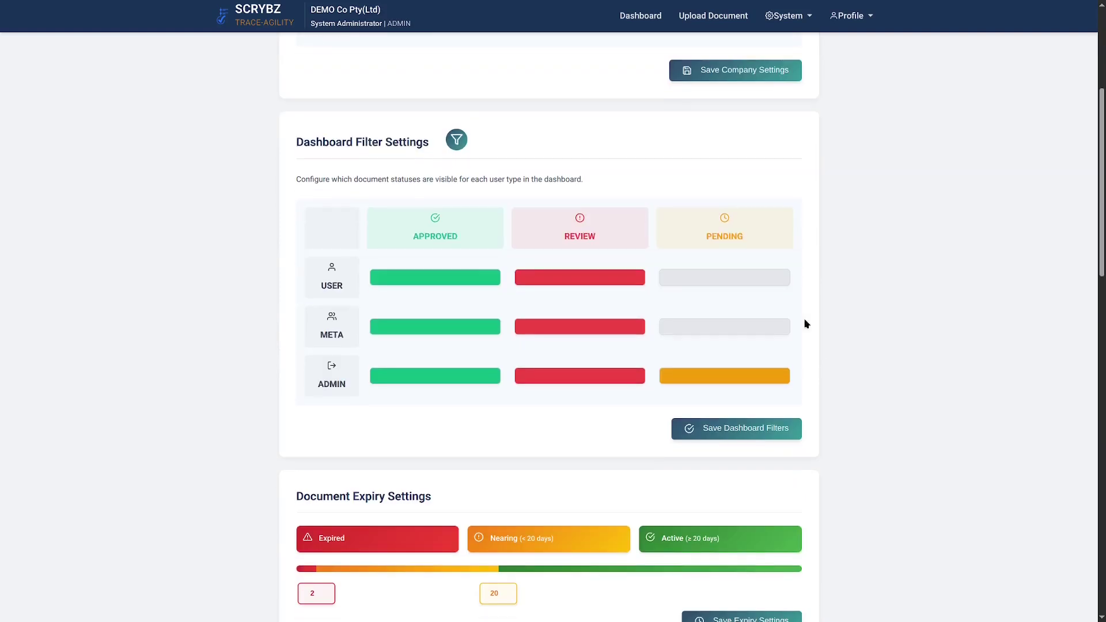
{"action": "scroll", "coordinate": [797, 181], "scroll_direction": "down", "scroll_amount": 5}
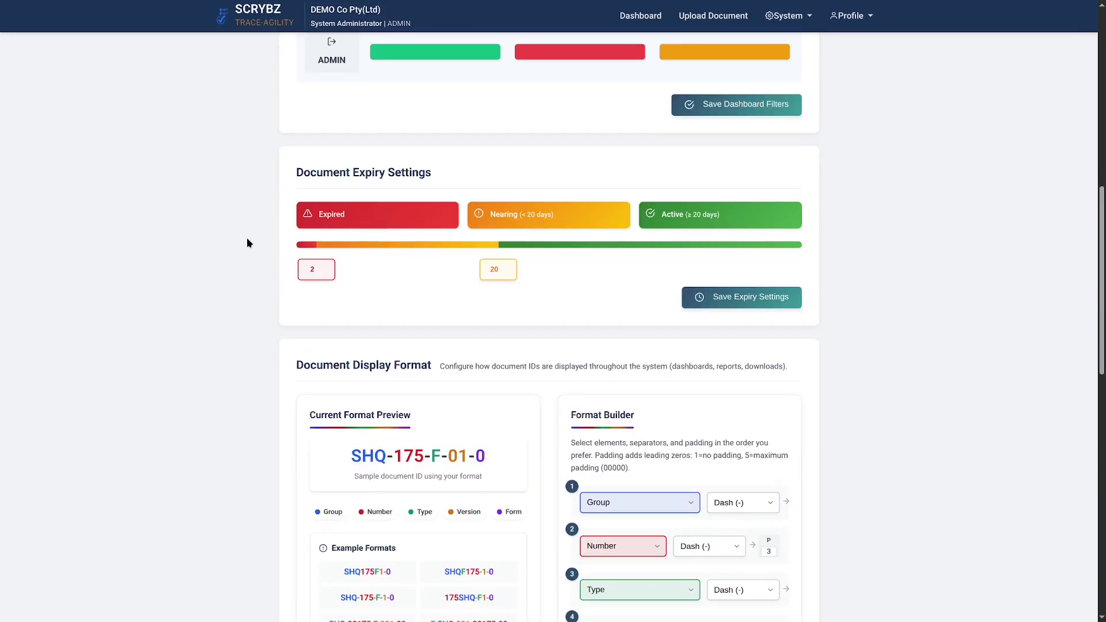
Enable the .cad file type under Supported File Types.
{"action": "scroll", "coordinate": [936, 283], "scroll_direction": "down", "scroll_amount": 5}
Reorder the document ID elements so Number comes first and Group second.
{"action": "scroll", "coordinate": [934, 281], "scroll_direction": "up", "scroll_amount": 1}
{"action": "left_click", "coordinate": [619, 244]}
{"action": "left_click", "coordinate": [617, 275]}
{"action": "left_click", "coordinate": [623, 289]}
Remove the dash separators after the number, the group and the type.
{"action": "left_click", "coordinate": [602, 304]}
{"action": "left_click", "coordinate": [687, 248]}
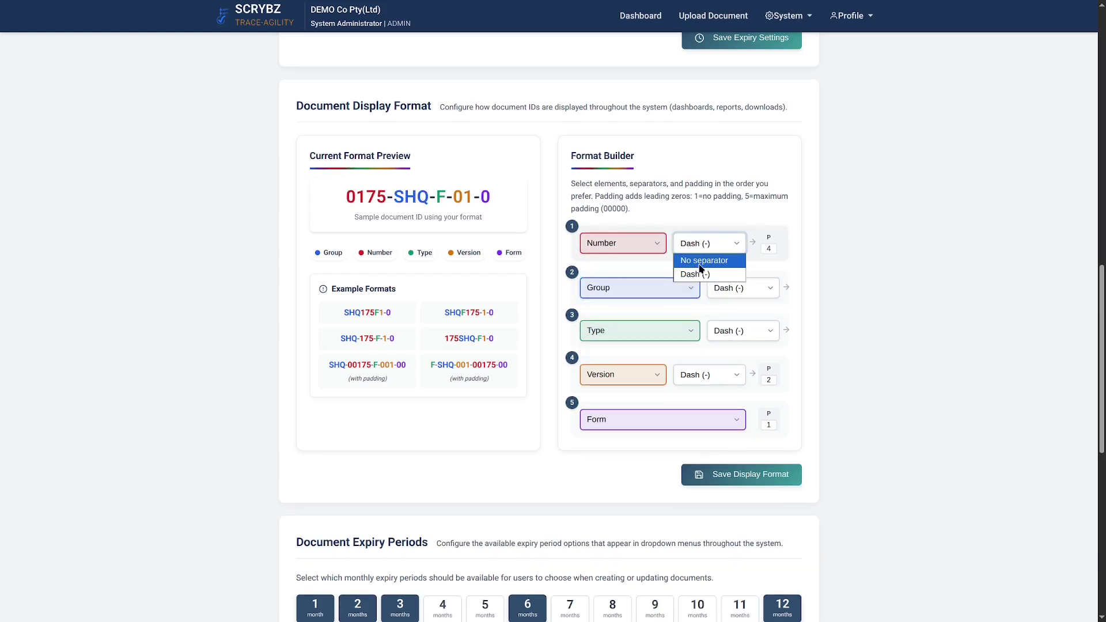
{"action": "left_click", "coordinate": [697, 260]}
{"action": "left_click", "coordinate": [733, 288]}
{"action": "left_click", "coordinate": [730, 302]}
{"action": "left_click", "coordinate": [742, 331]}
{"action": "left_click", "coordinate": [730, 345]}
{"action": "scroll", "coordinate": [903, 498], "scroll_direction": "down", "scroll_amount": 9}
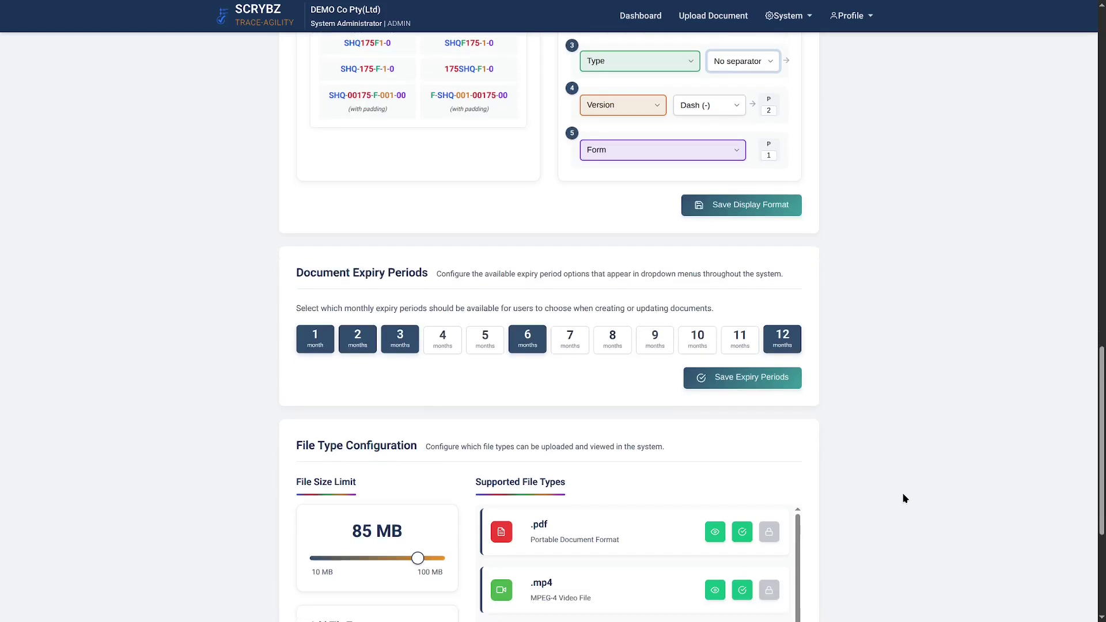
{"action": "scroll", "coordinate": [635, 340], "scroll_direction": "down", "scroll_amount": 4}
{"action": "left_click", "coordinate": [714, 432]}
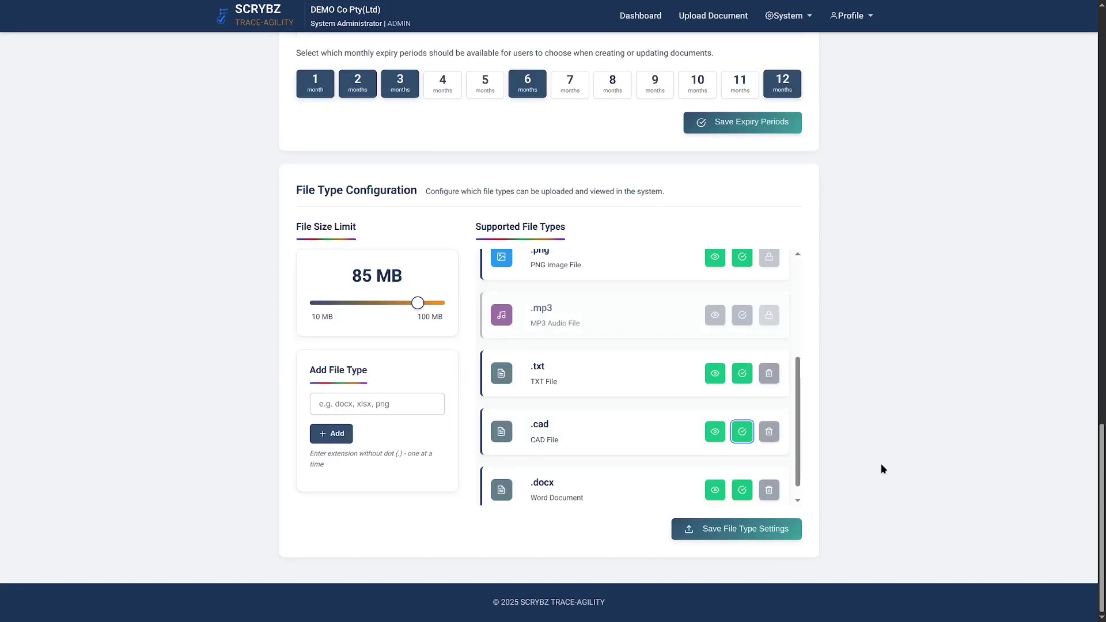
Add document groups HRD Human Resources, FIN Finance, OPS Operations, LAB Laboratory, QCD Quality Control, SHQ SHEQ, DCD Document Control and more.
{"action": "left_click", "coordinate": [798, 24]}
{"action": "left_click", "coordinate": [681, 132]}
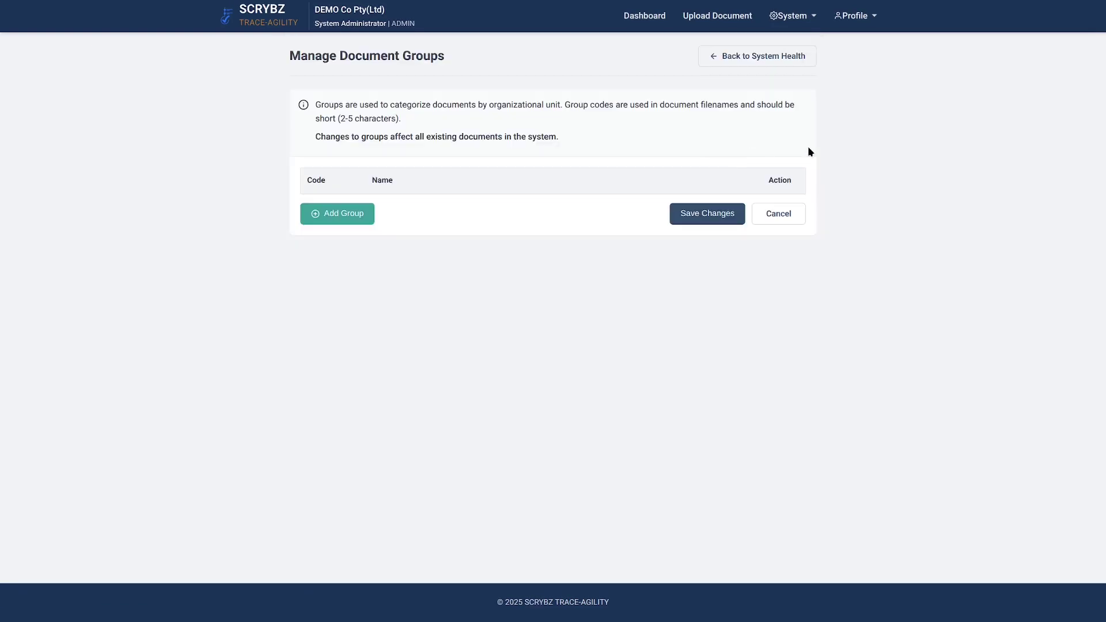
{"action": "left_click", "coordinate": [337, 213]}
{"action": "type", "text": "HRD"}
{"action": "key", "text": "Tab"}
{"action": "type", "text": "Human Resources"}
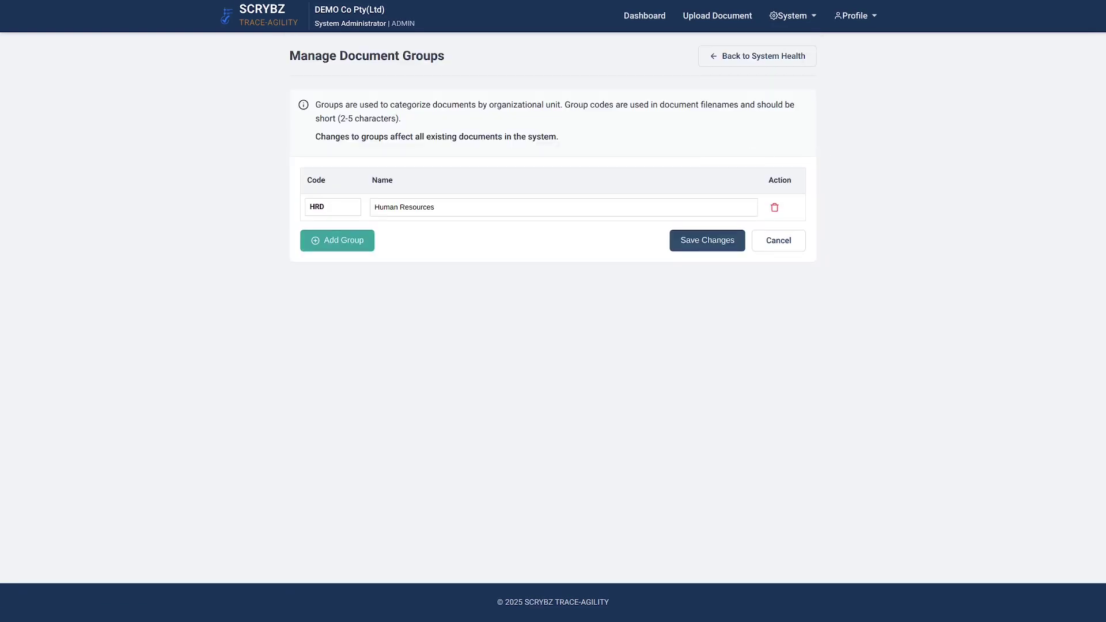
{"action": "left_click", "coordinate": [337, 240]}
{"action": "type", "text": "FINFinanceOPSOperationsLABLaboratoryQCDQuality ControlSHQSHEQDCDDocument ControlWHDWarehousingLogisticsSLDSalesMRKMarketing"}
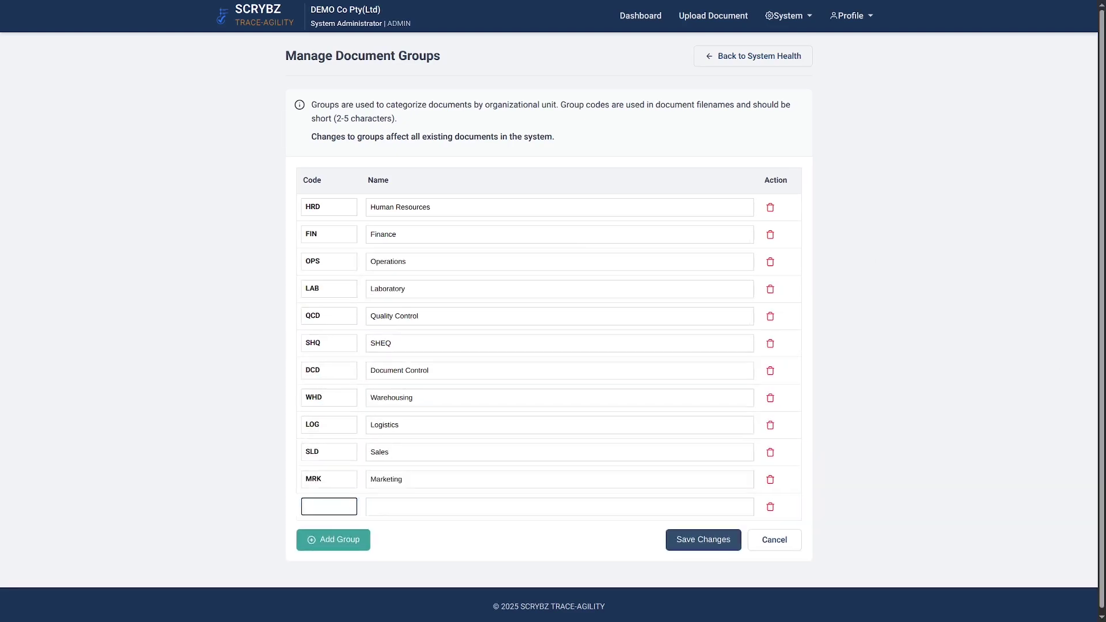
{"action": "type", "text": "HAZHazardous"}
Add document type D named Document and save the types.
{"action": "left_click", "coordinate": [787, 16]}
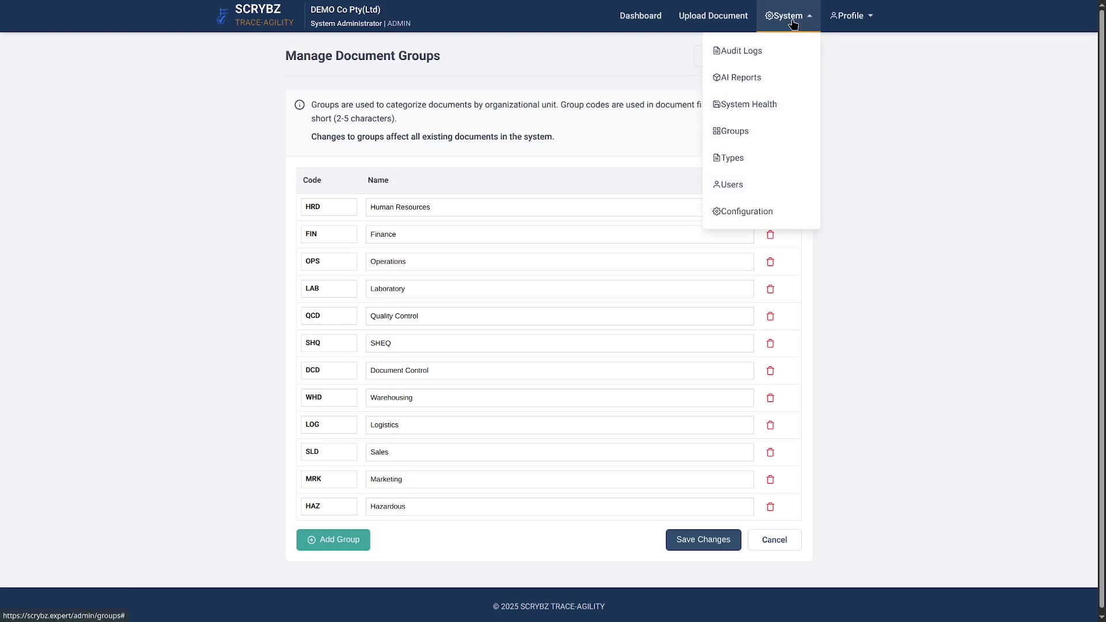
{"action": "left_click", "coordinate": [731, 158]}
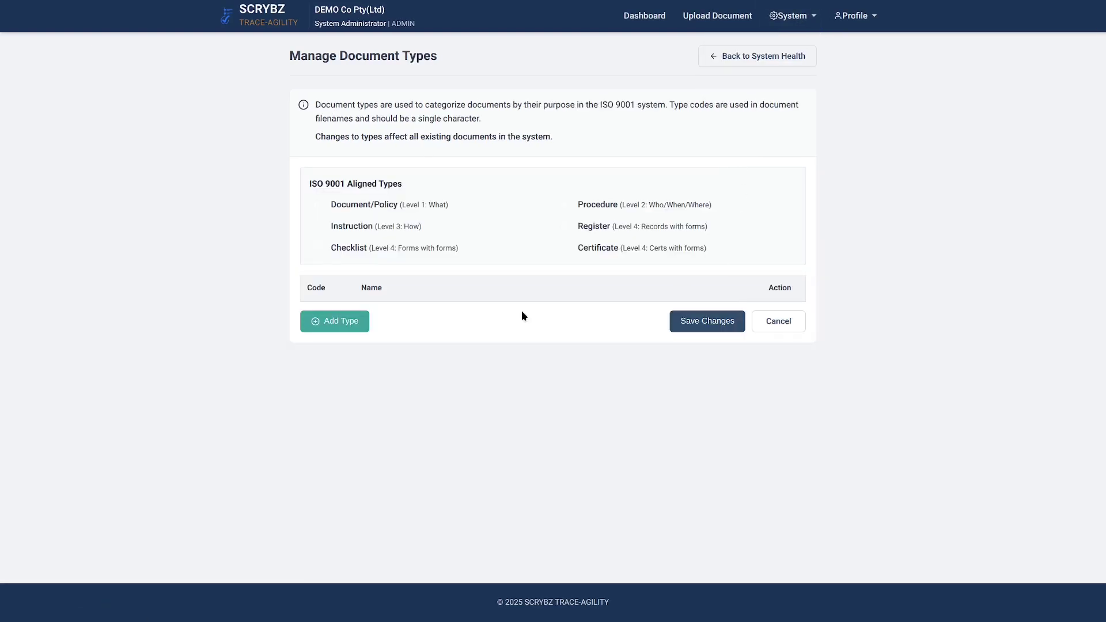
{"action": "left_click", "coordinate": [339, 320]}
{"action": "type", "text": "D"}
{"action": "left_click", "coordinate": [485, 316]}
{"action": "type", "text": "Document"}
{"action": "left_click", "coordinate": [688, 348]}
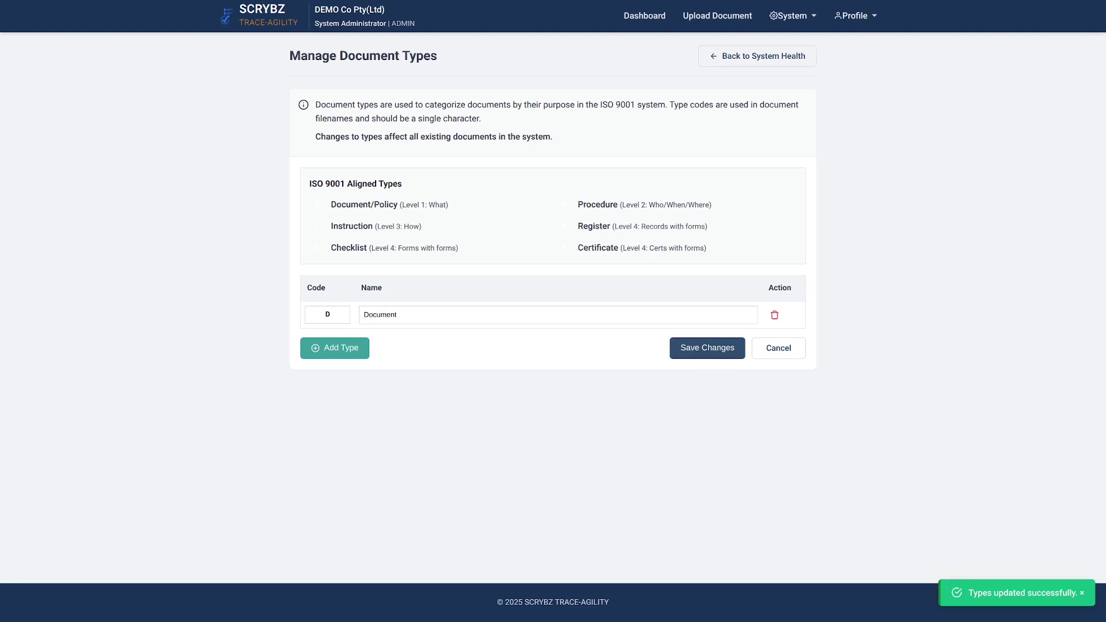
Add document types P Process, I Instruction and F Forms.
{"action": "left_click", "coordinate": [335, 348]}
{"action": "type", "text": "P\tProcess"}
{"action": "left_click", "coordinate": [345, 375]}
{"action": "type", "text": "I"}
{"action": "left_click", "coordinate": [451, 368]}
{"action": "type", "text": "Instruction"}
{"action": "left_click", "coordinate": [334, 402]}
{"action": "type", "text": "F\tForms"}
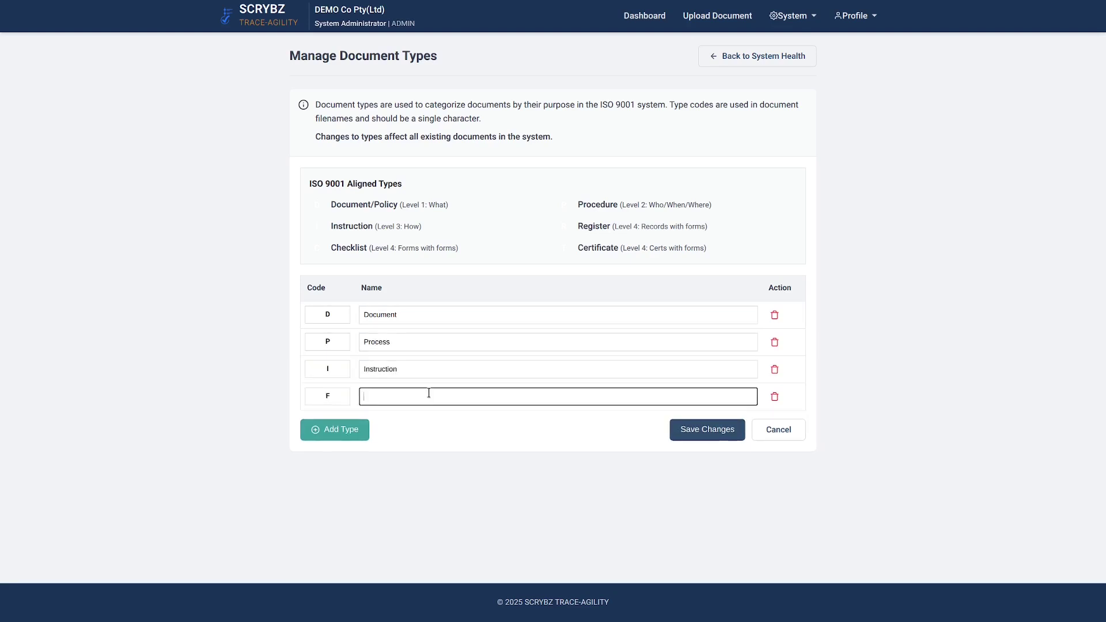
{"action": "left_click", "coordinate": [791, 15]}
Open a user's profile and scroll through its group and signing permissions.
{"action": "left_click", "coordinate": [752, 181]}
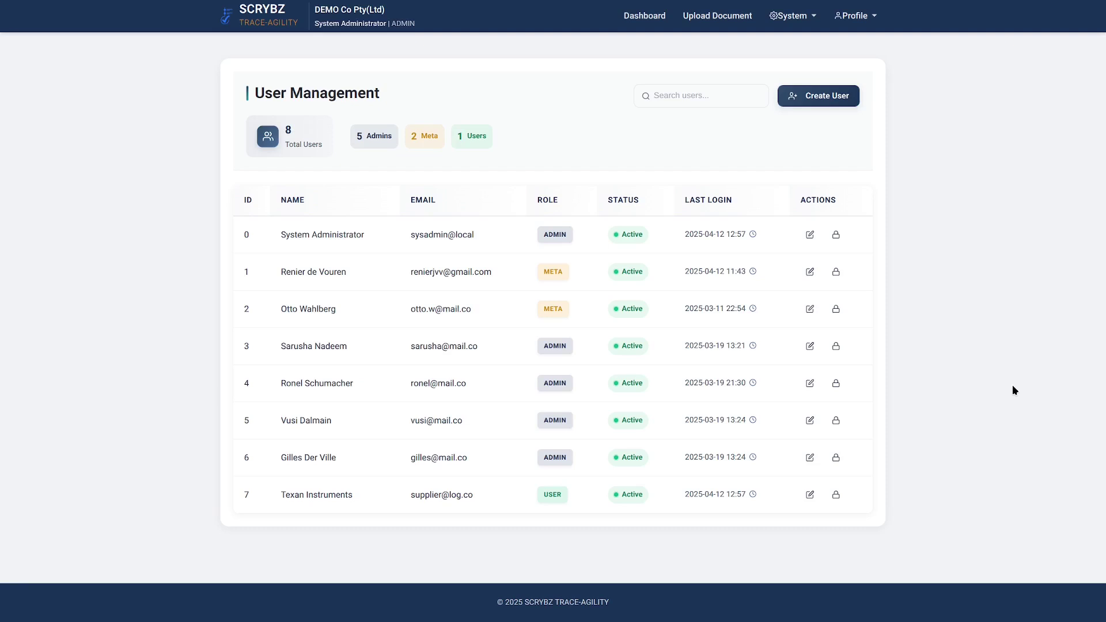
{"action": "left_click", "coordinate": [810, 271]}
{"action": "scroll", "coordinate": [846, 414], "scroll_direction": "down", "scroll_amount": 3}
{"action": "scroll", "coordinate": [847, 413], "scroll_direction": "down", "scroll_amount": 6}
{"action": "scroll", "coordinate": [714, 487], "scroll_direction": "down", "scroll_amount": 4}
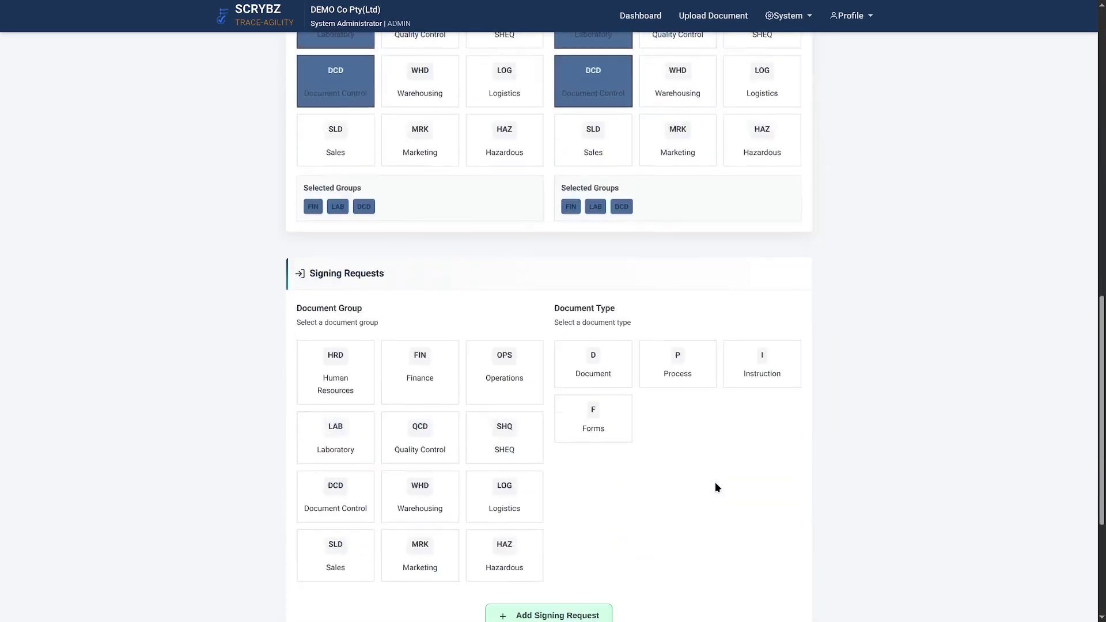
{"action": "scroll", "coordinate": [716, 486], "scroll_direction": "down", "scroll_amount": 2}
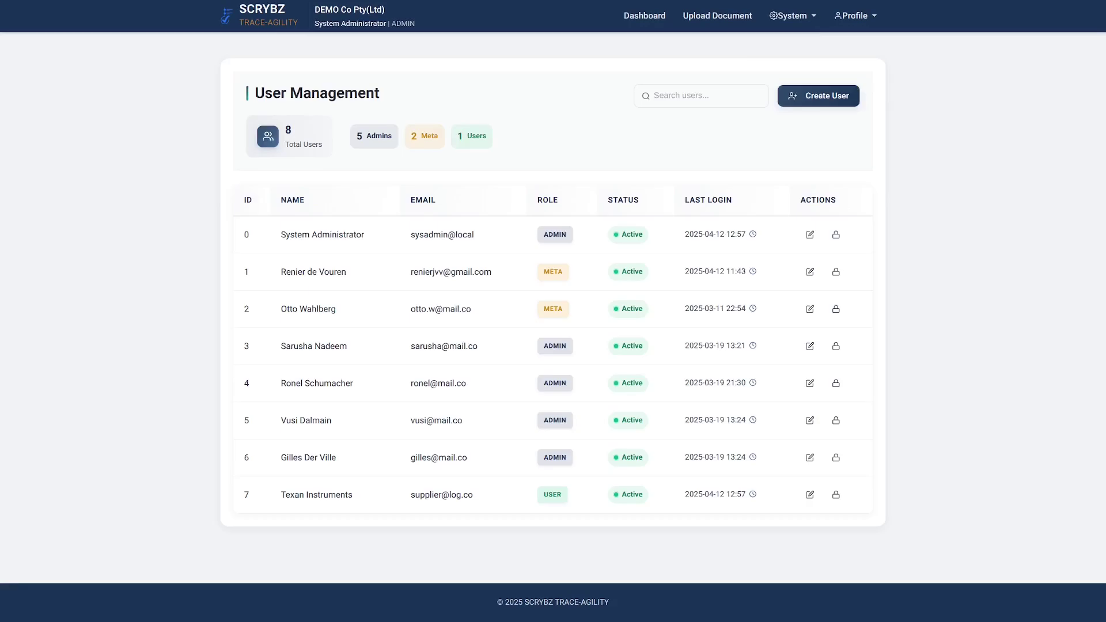
Open System Health and scroll through the expired documents list.
{"action": "left_click", "coordinate": [790, 15]}
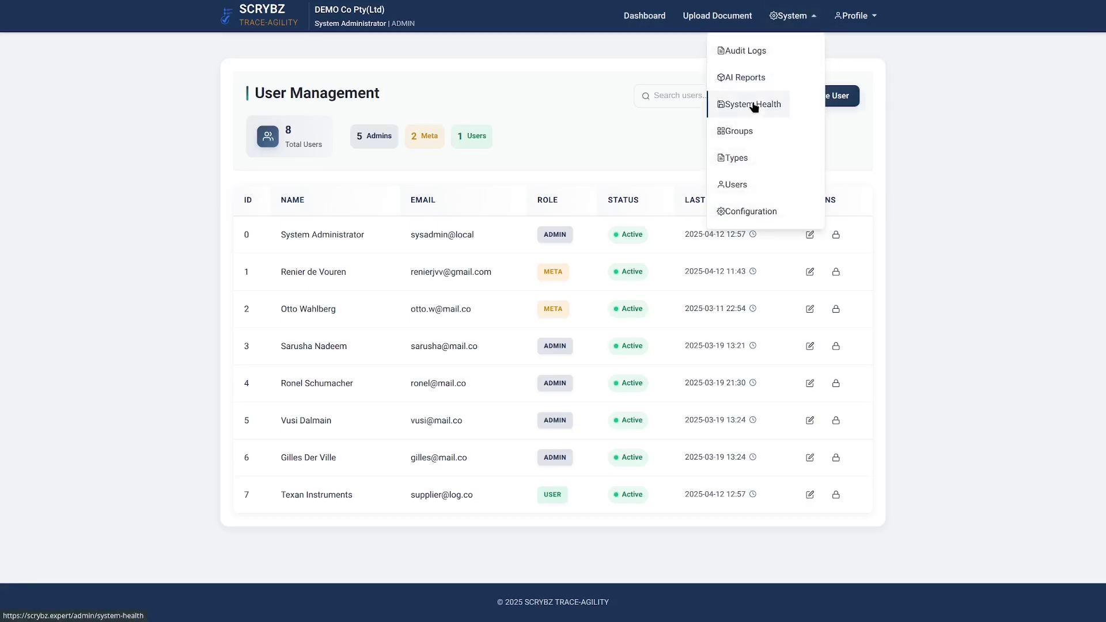
{"action": "left_click", "coordinate": [754, 104]}
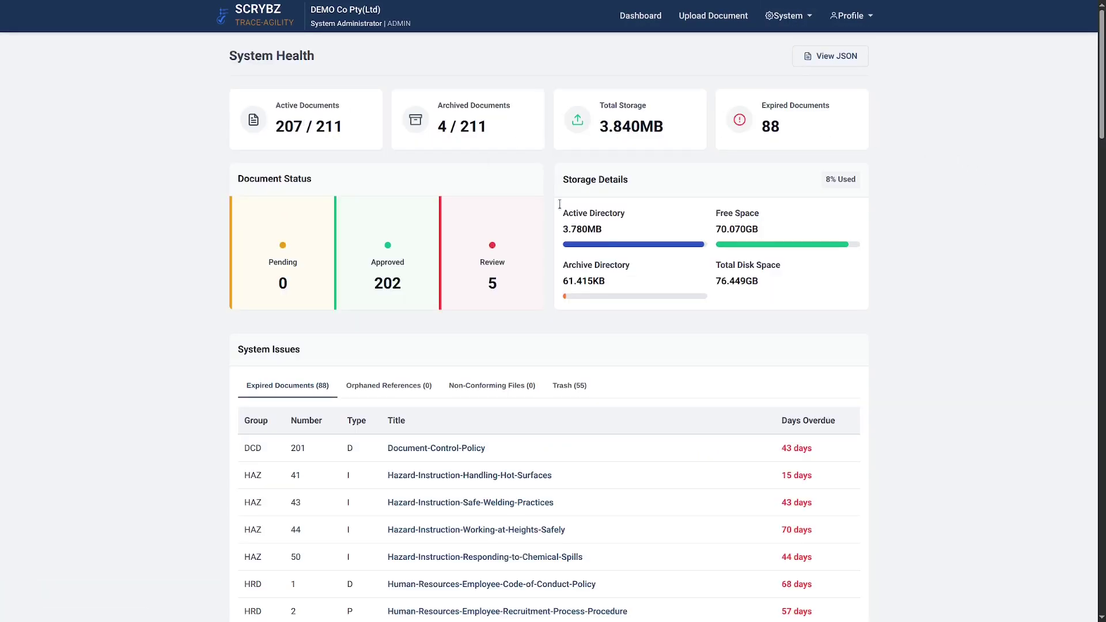
{"action": "scroll", "coordinate": [628, 307], "scroll_direction": "down", "scroll_amount": 3}
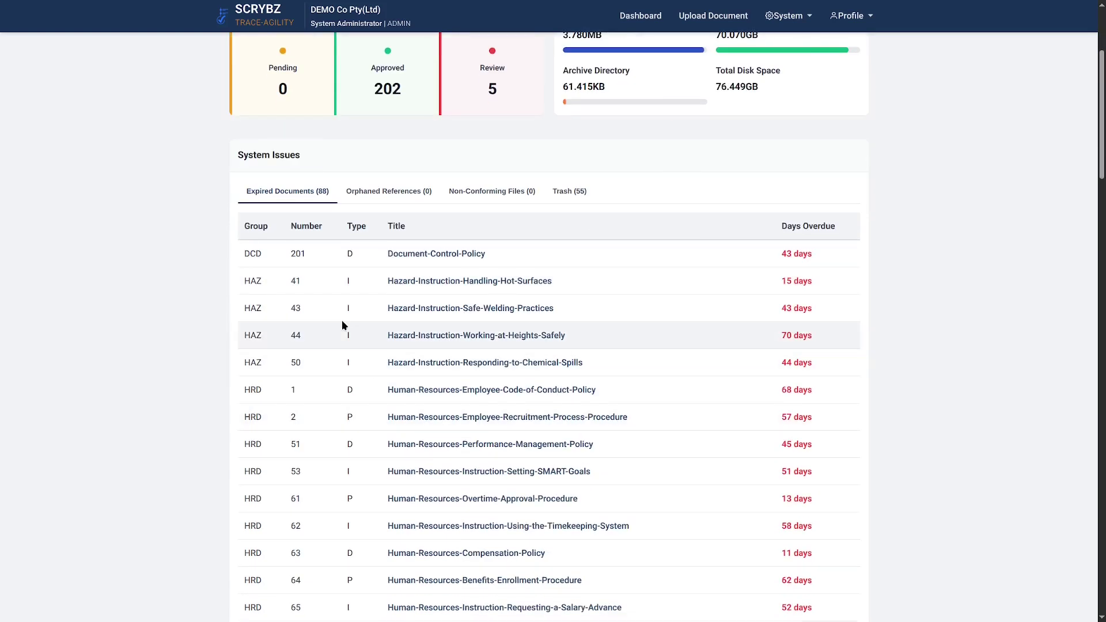
Sort the dashboard documents by status, then expiry, then file extension.
{"action": "left_click", "coordinate": [627, 388]}
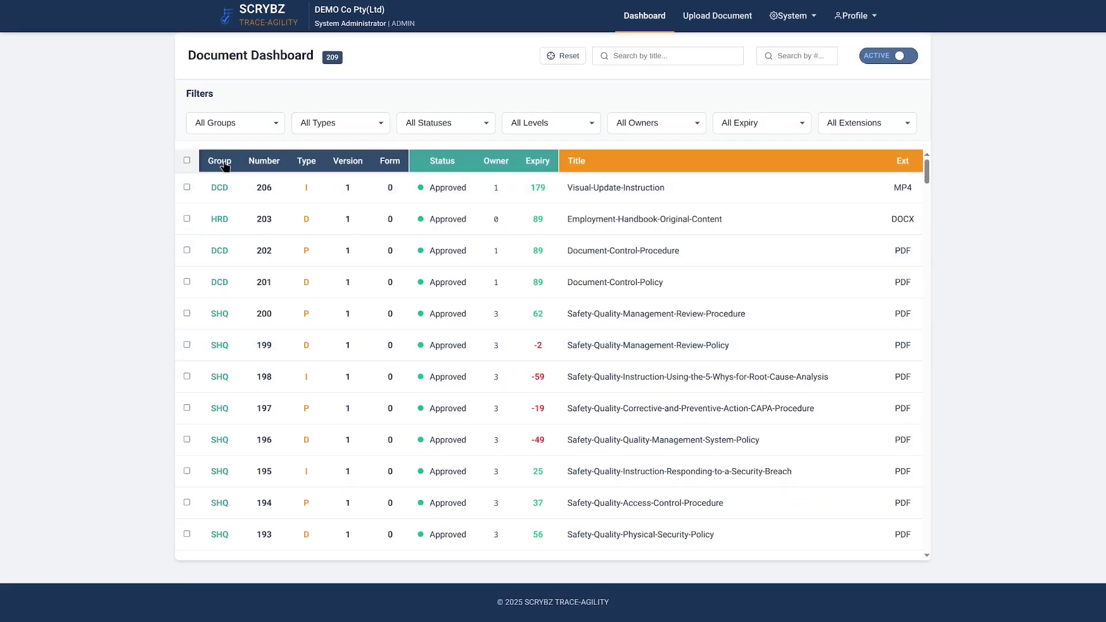
{"action": "left_click", "coordinate": [442, 163]}
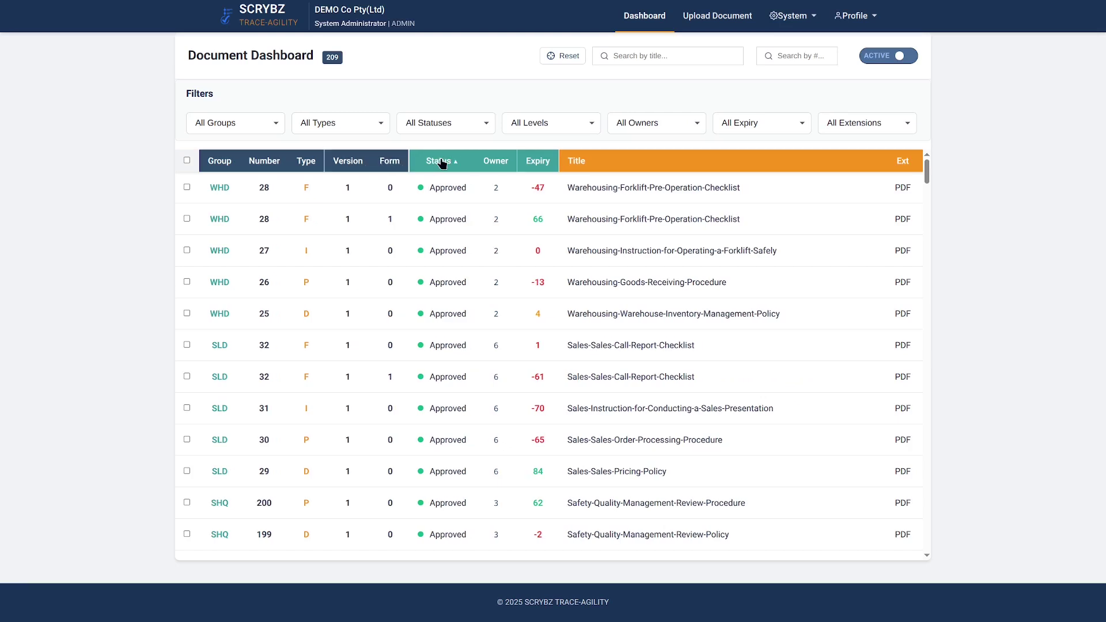
{"action": "left_click", "coordinate": [442, 162]}
{"action": "left_click", "coordinate": [442, 163]}
{"action": "left_click", "coordinate": [536, 163]}
{"action": "left_click", "coordinate": [536, 163]}
{"action": "left_click", "coordinate": [908, 164]}
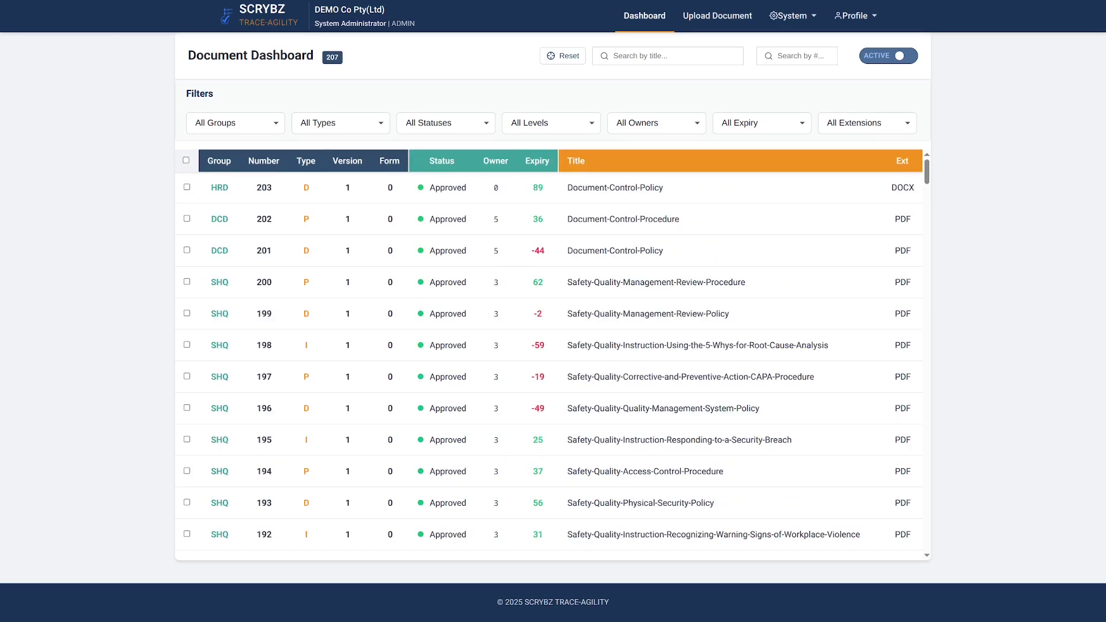
Filter to SHEQ documents under Review and read the incident management policy.
{"action": "left_click", "coordinate": [245, 122]}
{"action": "left_click", "coordinate": [228, 225]}
{"action": "left_click", "coordinate": [444, 123]}
{"action": "left_click", "coordinate": [425, 170]}
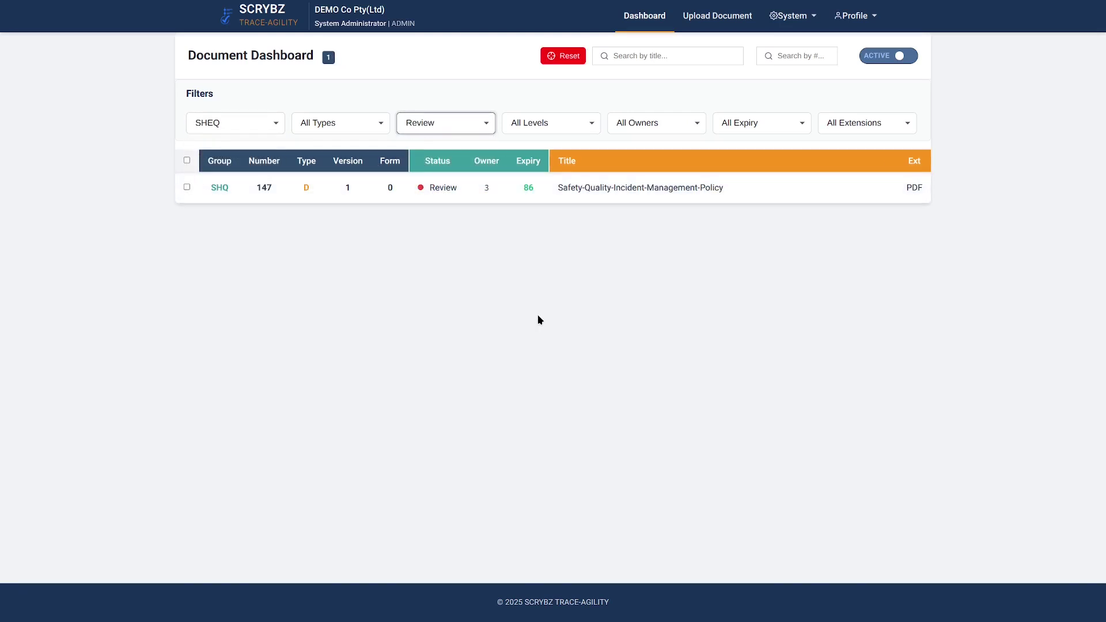
{"action": "left_click", "coordinate": [470, 195]}
{"action": "left_click", "coordinate": [695, 105]}
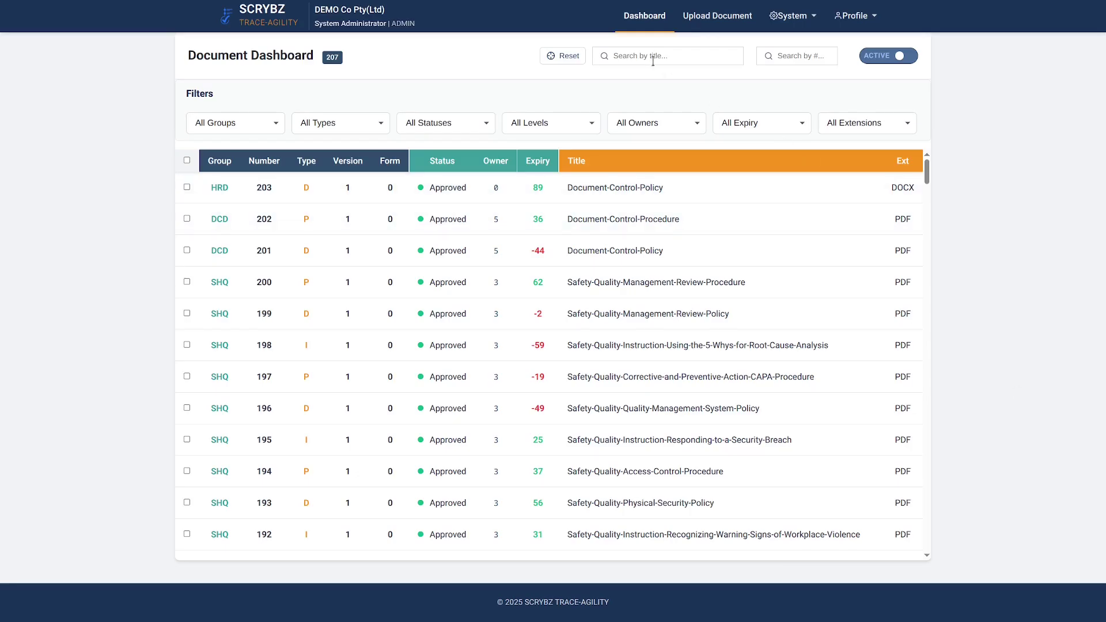
Search titles for 'ergo', open SHQ-180 and view the ergonomic workstation instruction.
{"action": "left_click", "coordinate": [653, 57]}
{"action": "type", "text": "ergon"}
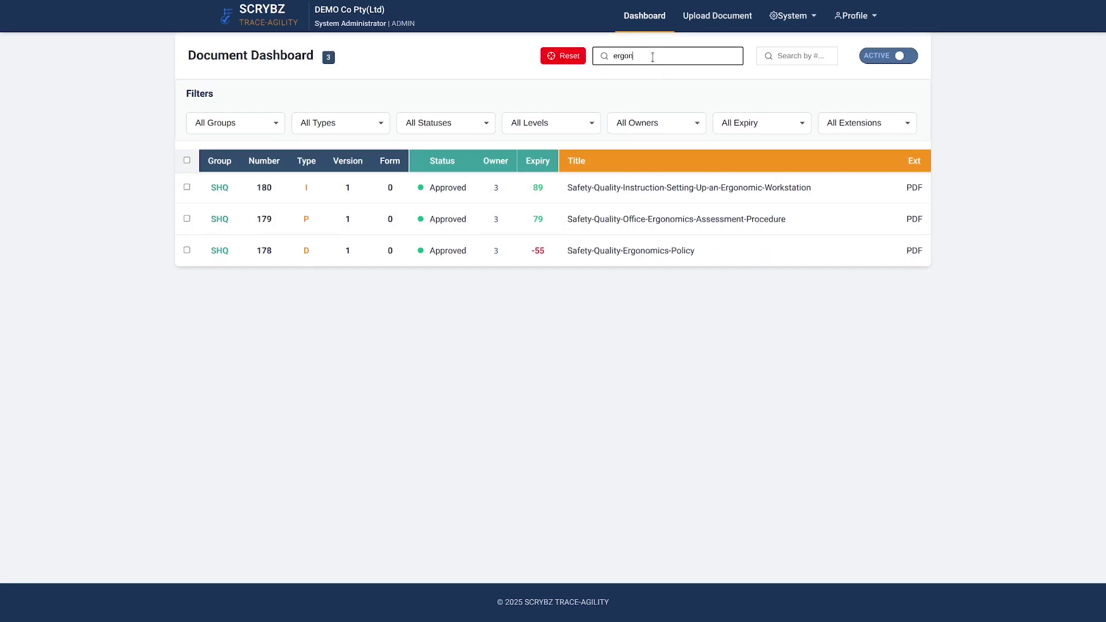
{"action": "left_click", "coordinate": [677, 188]}
{"action": "left_click", "coordinate": [697, 100]}
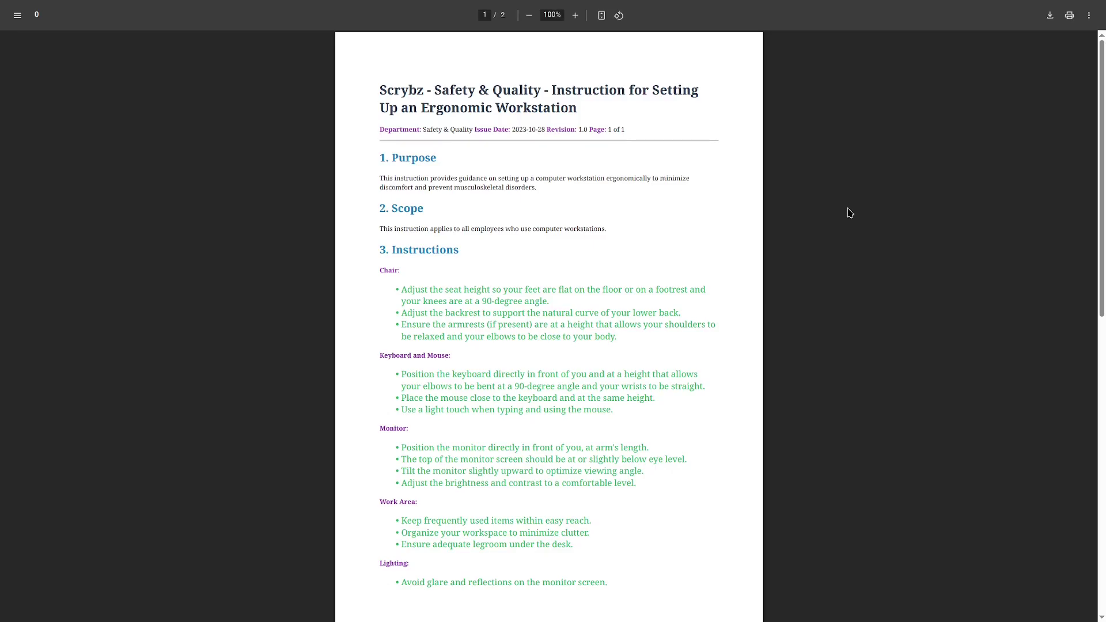
Open SHQ-180's metadata report from the download options and read it.
{"action": "key", "text": "ctrl+w"}
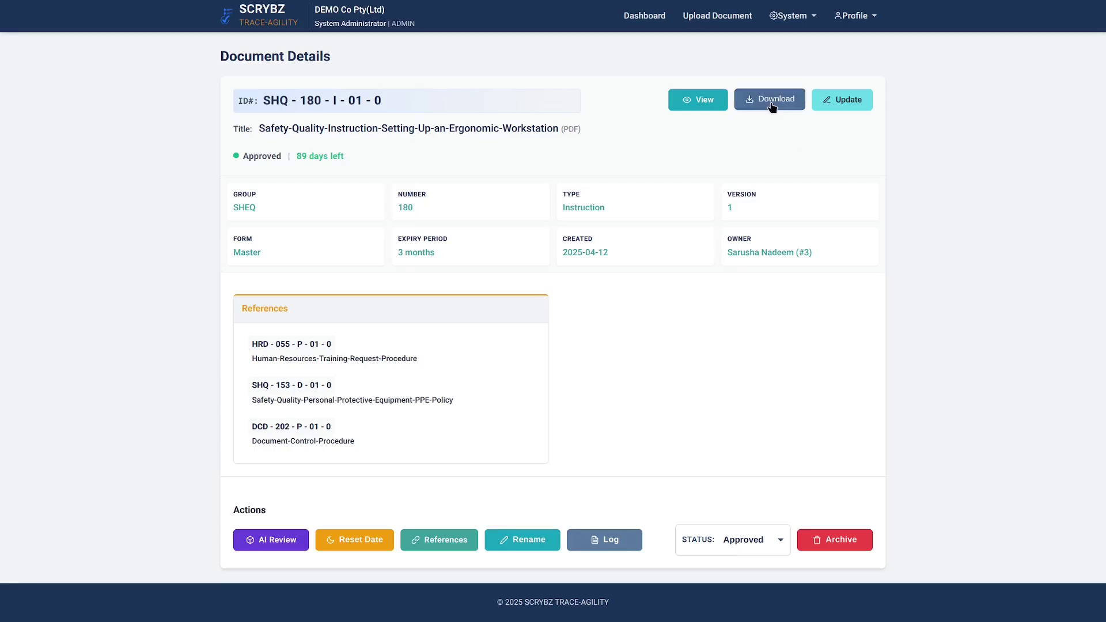
{"action": "left_click", "coordinate": [769, 99]}
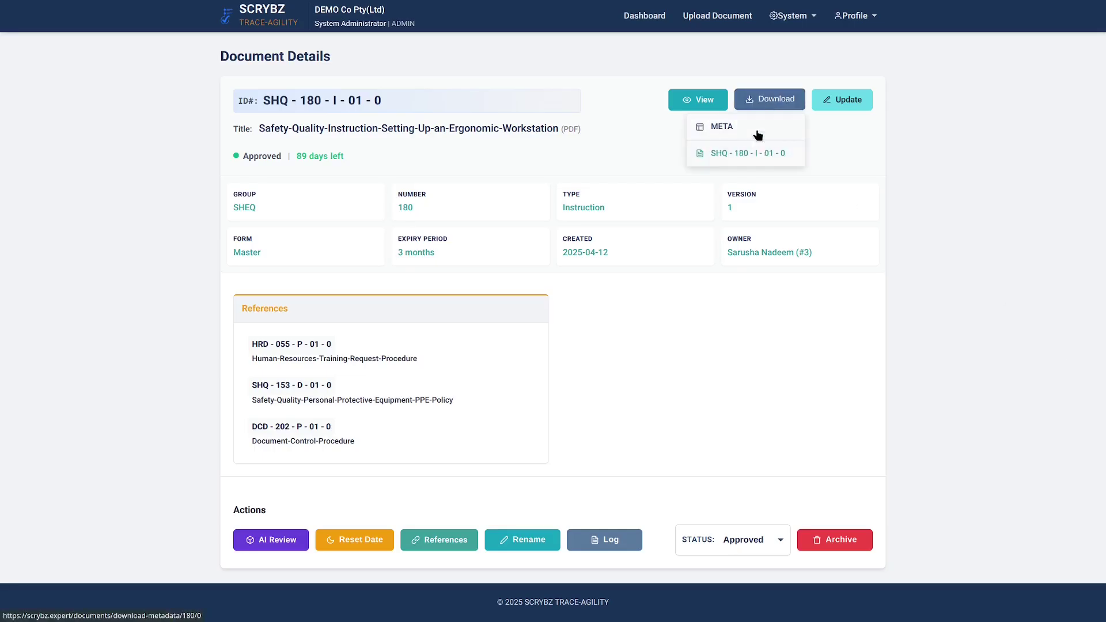
{"action": "left_click", "coordinate": [766, 127]}
{"action": "scroll", "coordinate": [493, 238], "scroll_direction": "down", "scroll_amount": 5}
{"action": "scroll", "coordinate": [493, 239], "scroll_direction": "down", "scroll_amount": 4}
{"action": "key", "text": "ctrl+w"}
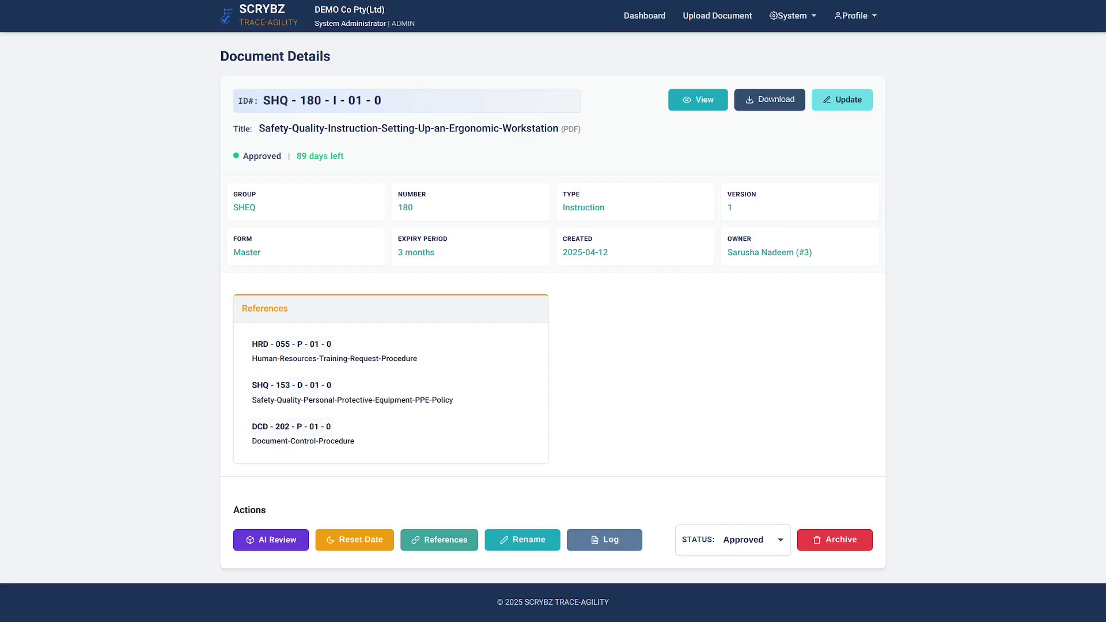
Update SHQ-180 with the revised PDF and a 6-month expiry period.
{"action": "left_click", "coordinate": [852, 101]}
{"action": "left_click_drag", "start_coordinate": [655, 253], "coordinate": [715, 254]}
{"action": "left_click", "coordinate": [738, 414]}
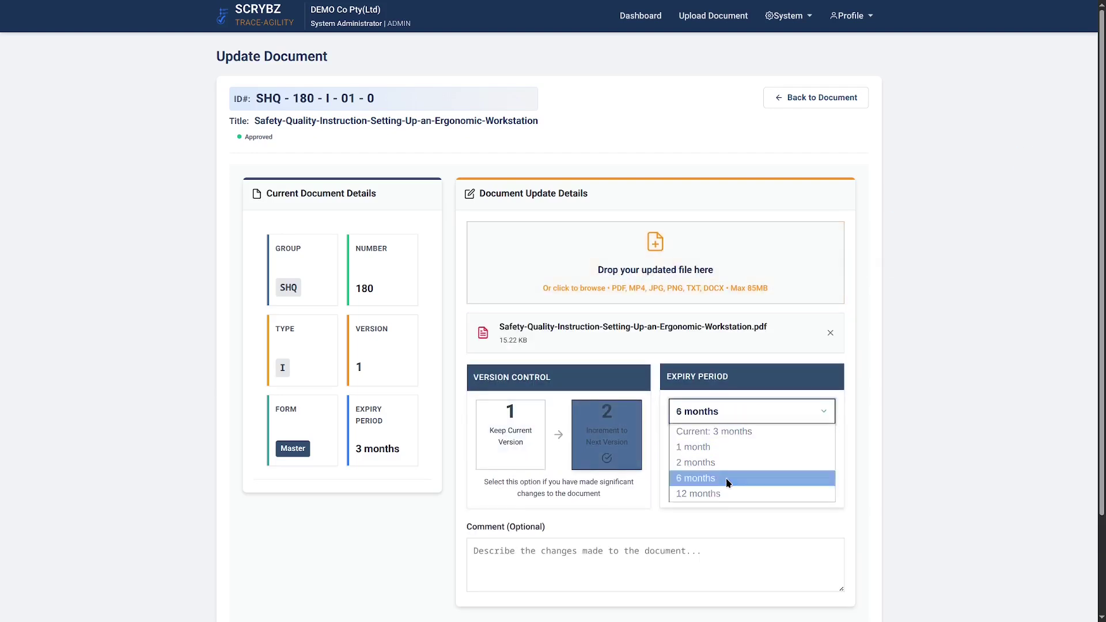
{"action": "left_click", "coordinate": [728, 482]}
{"action": "scroll", "coordinate": [728, 481], "scroll_direction": "down", "scroll_amount": 2}
{"action": "left_click", "coordinate": [736, 524]}
{"action": "left_click", "coordinate": [655, 25]}
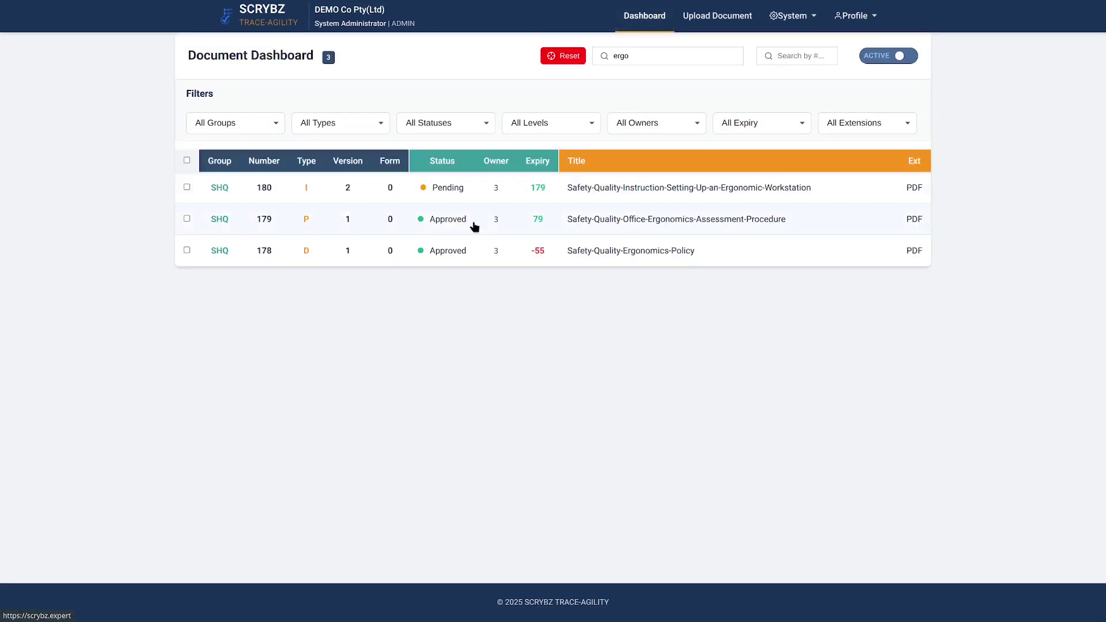
Upload update.mp4 as a Document Control Instruction with a 6-month expiry.
{"action": "left_click", "coordinate": [726, 20]}
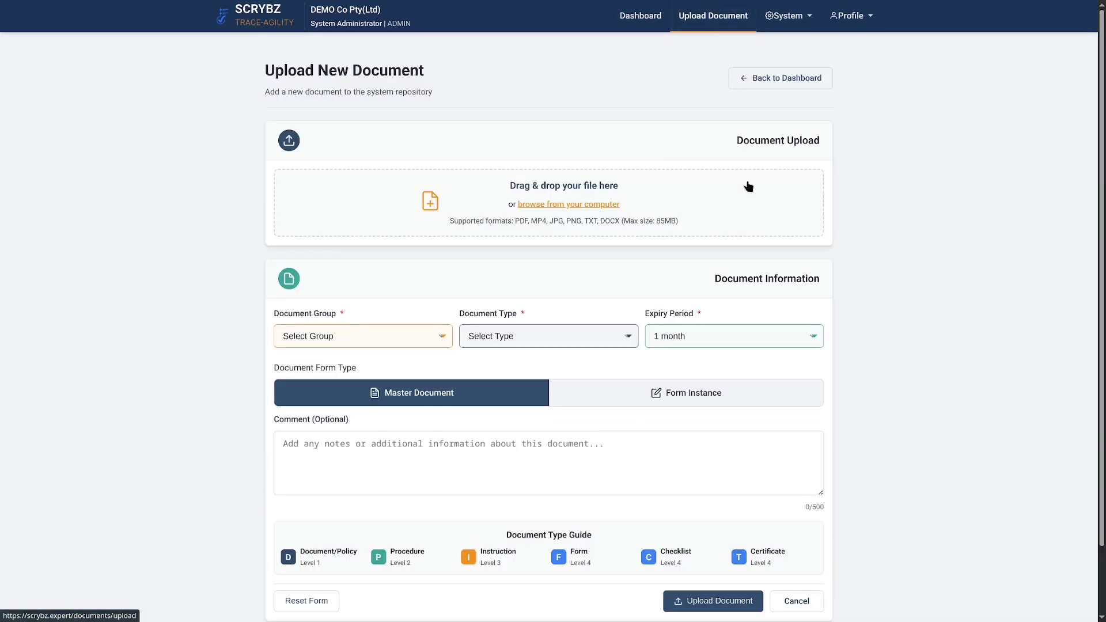
{"action": "left_click_drag", "start_coordinate": [482, 208], "coordinate": [481, 209]}
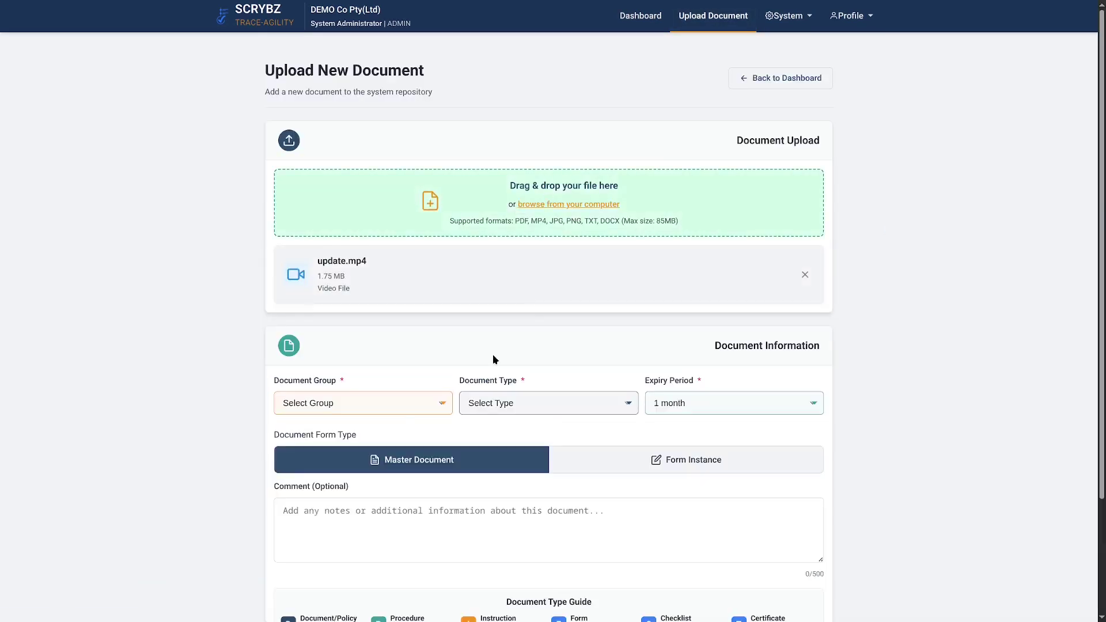
{"action": "left_click", "coordinate": [416, 405]}
{"action": "left_click", "coordinate": [345, 468]}
{"action": "left_click", "coordinate": [492, 412]}
{"action": "left_click", "coordinate": [576, 464]}
{"action": "left_click", "coordinate": [714, 403]}
{"action": "left_click", "coordinate": [714, 450]}
Add the comment 'Visual Instruction to Update a Document', submit it, and open document 206.
{"action": "scroll", "coordinate": [578, 394], "scroll_direction": "down", "scroll_amount": 2}
{"action": "left_click", "coordinate": [578, 394]}
{"action": "type", "text": "Vis"}
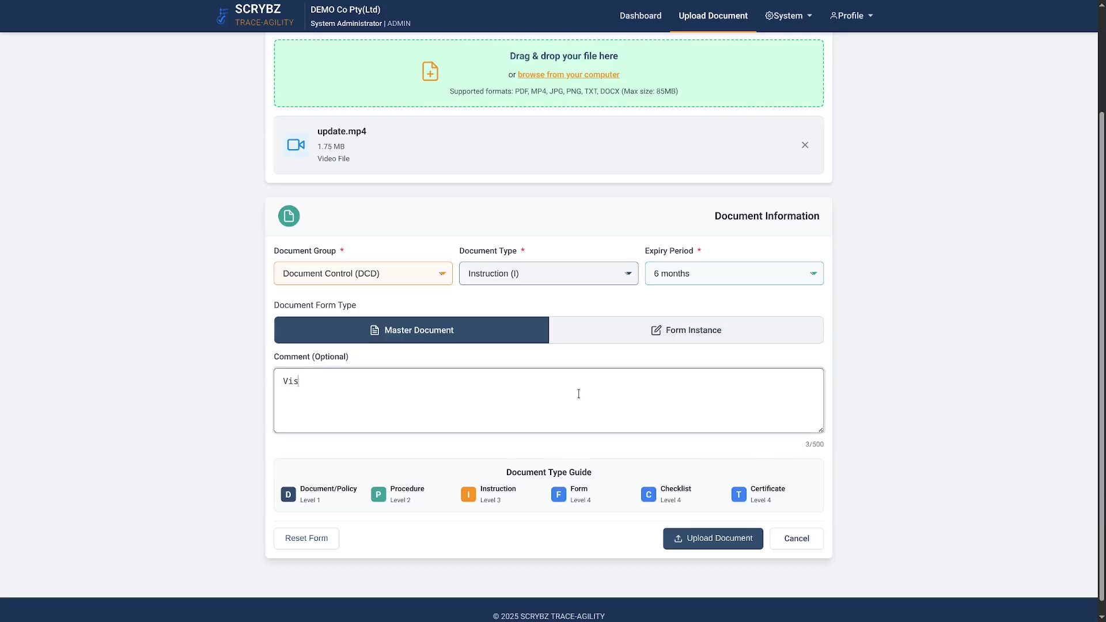
{"action": "type", "text": "ual Instruction to Update a Document"}
{"action": "left_click", "coordinate": [707, 537]}
{"action": "left_click", "coordinate": [662, 19]}
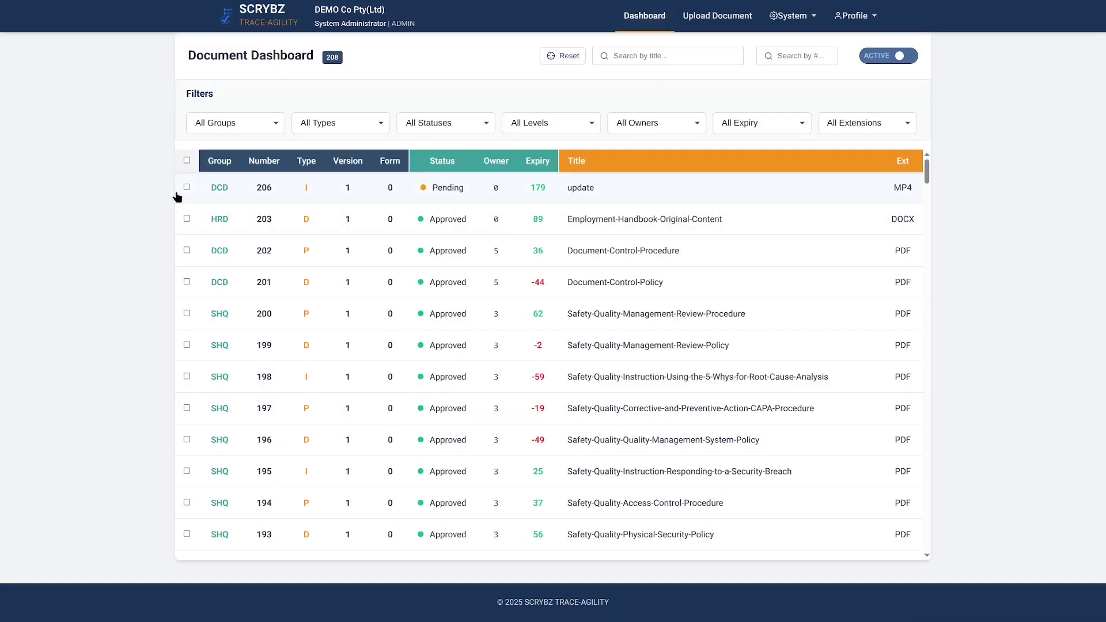
{"action": "left_click", "coordinate": [321, 192]}
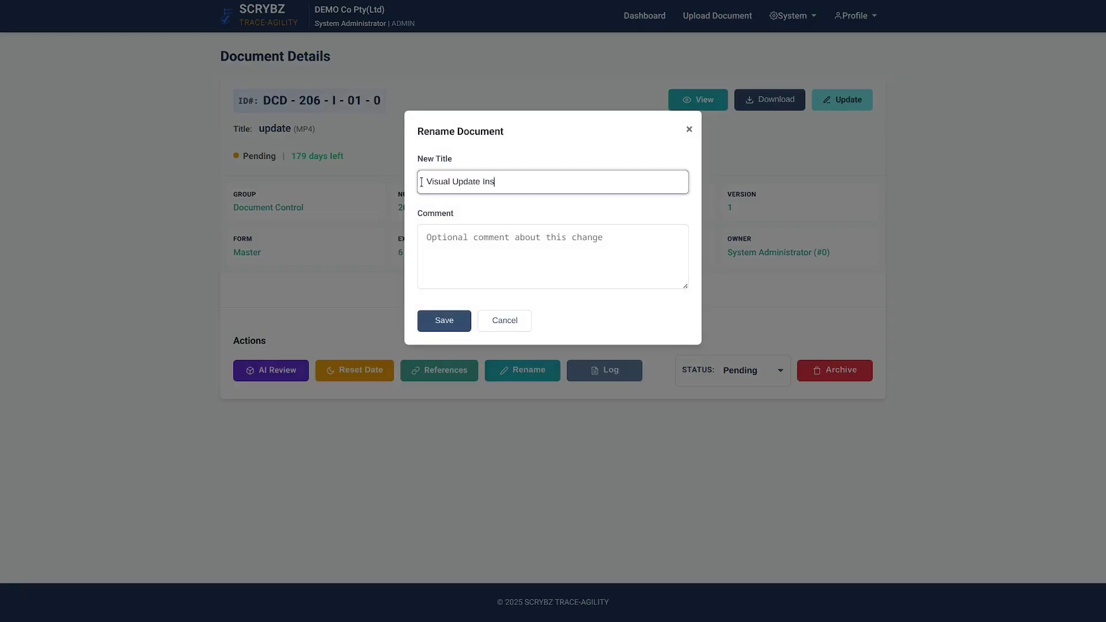
Confirm the Visual-Update-Instruction title, then run an AI review on Document-Control-Procedure.
{"action": "left_click", "coordinate": [442, 321]}
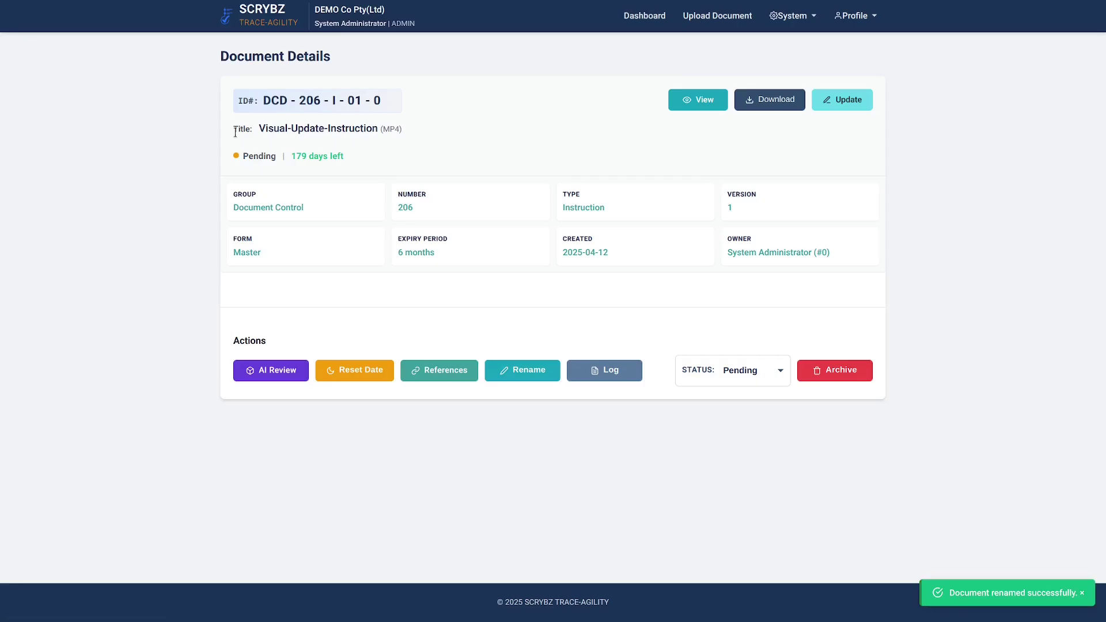
{"action": "left_click", "coordinate": [300, 133]}
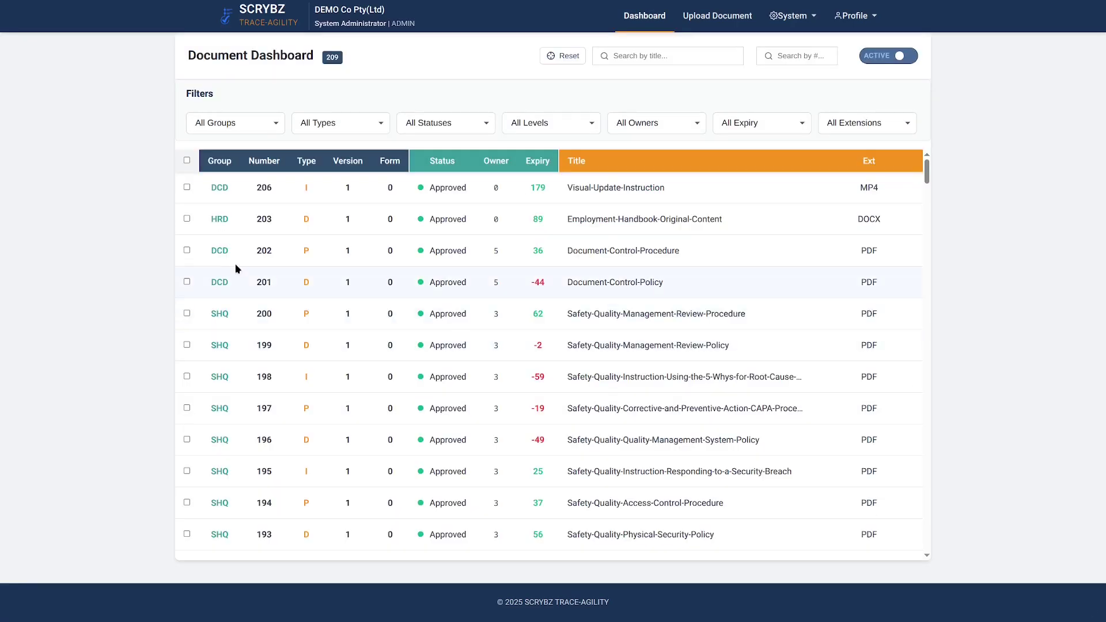
{"action": "left_click", "coordinate": [326, 252]}
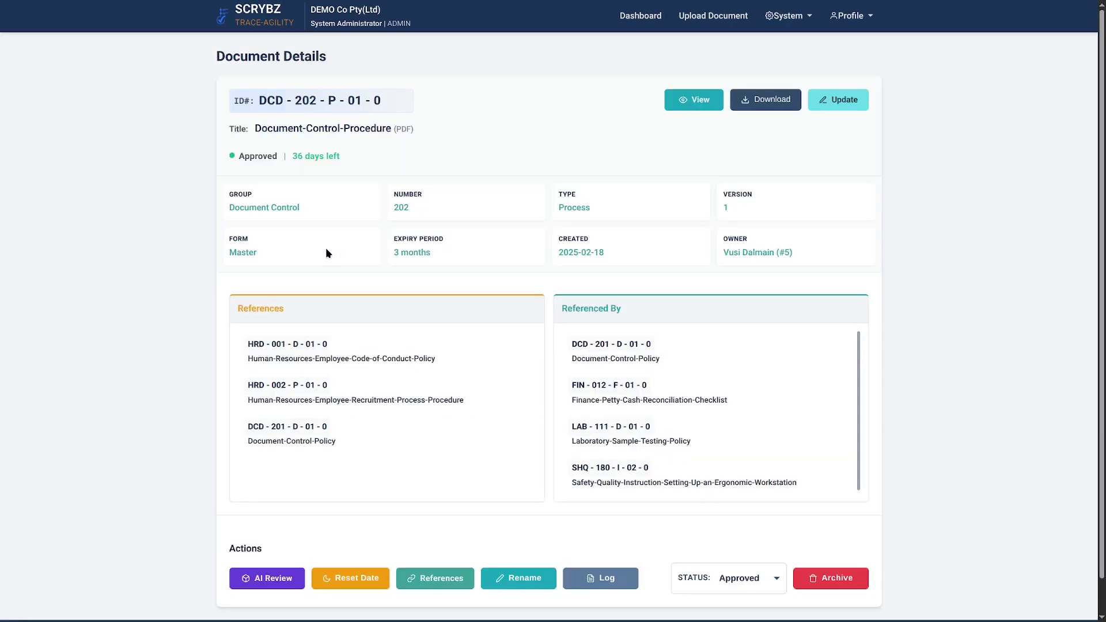
{"action": "left_click", "coordinate": [274, 584]}
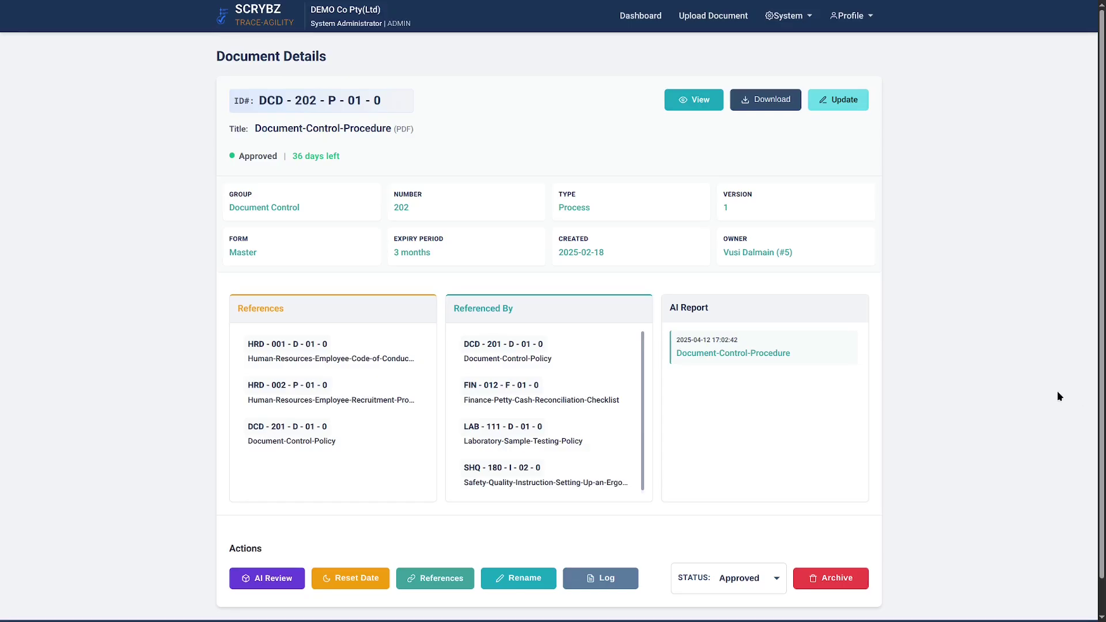
Read through the generated AI analysis report, then go back.
{"action": "left_click", "coordinate": [713, 356]}
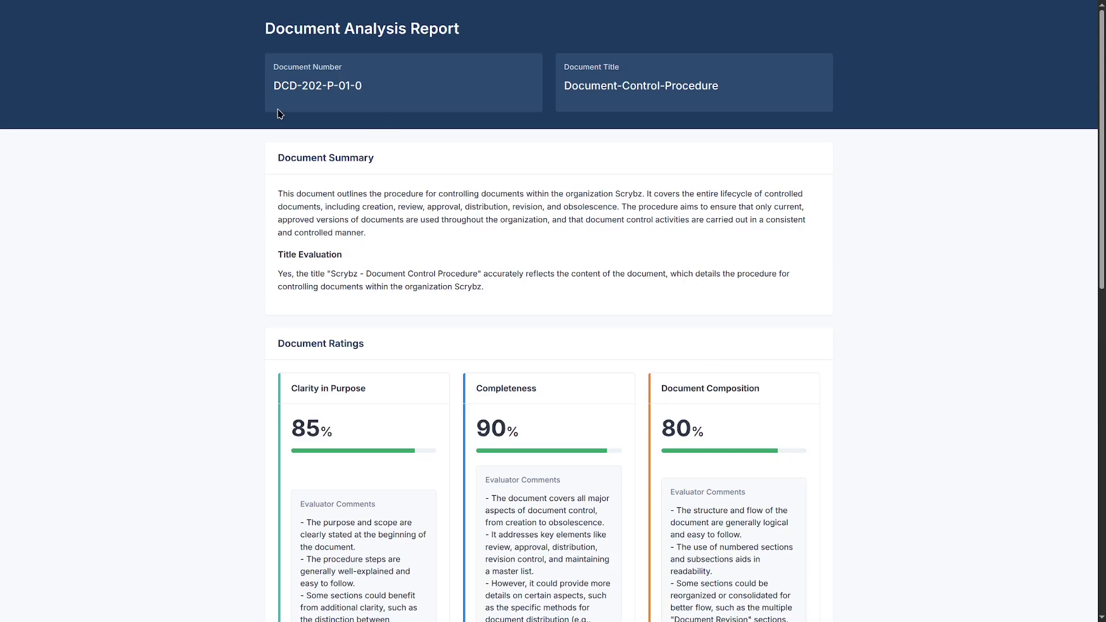
{"action": "scroll", "coordinate": [476, 295], "scroll_direction": "down", "scroll_amount": 9}
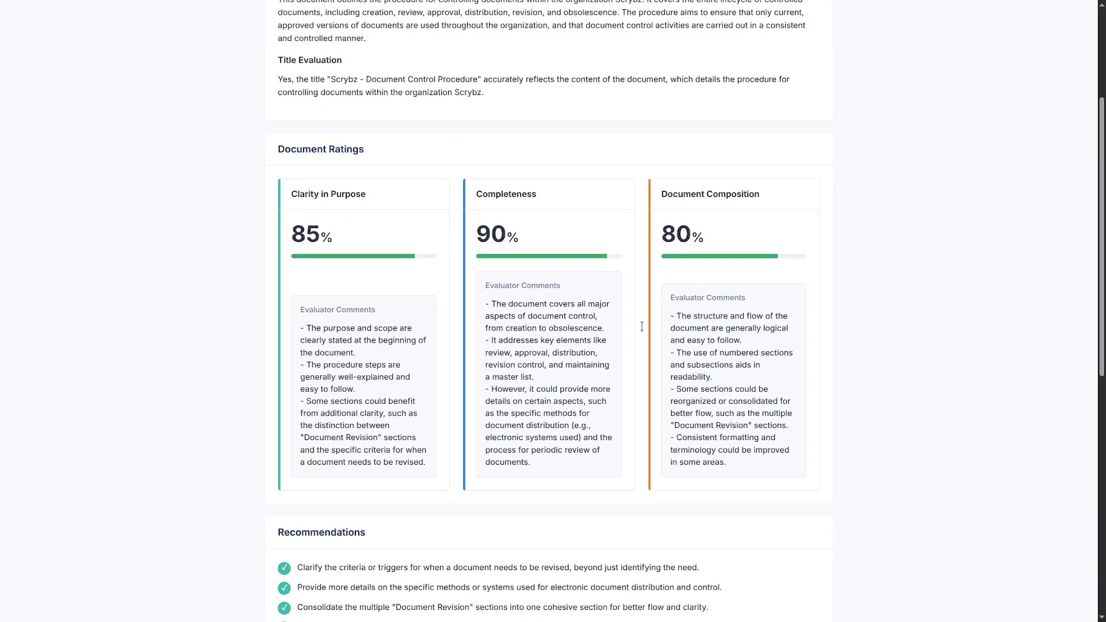
{"action": "scroll", "coordinate": [680, 330], "scroll_direction": "down", "scroll_amount": 3}
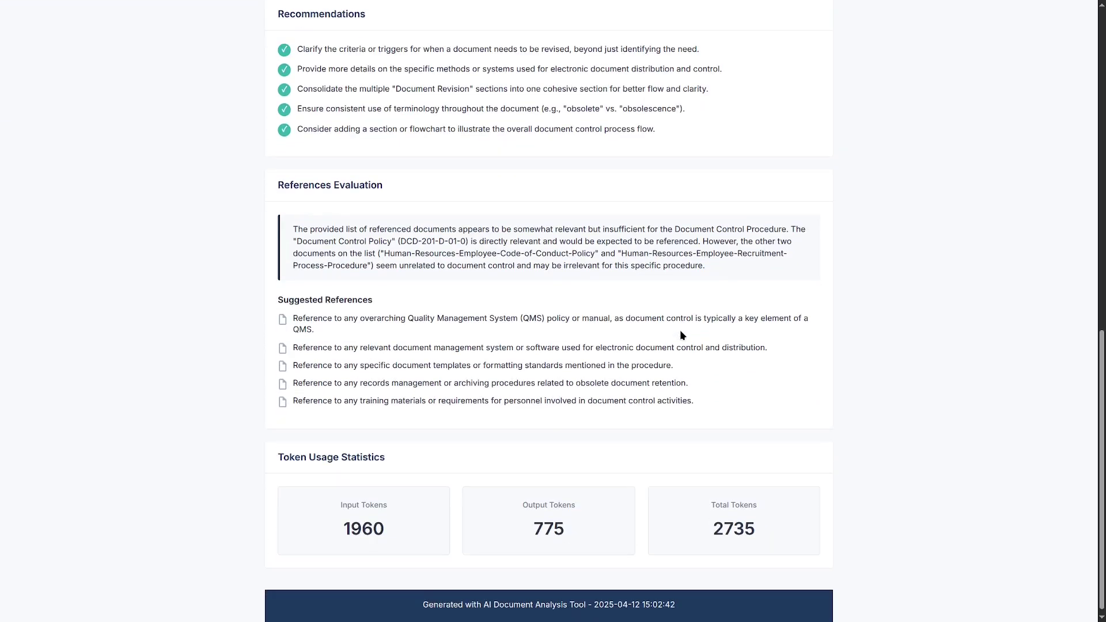
{"action": "key", "text": "alt+Left"}
Filter the audit logs by update, reset and change-owner actions, then clear the filters.
{"action": "left_click", "coordinate": [786, 16]}
{"action": "left_click", "coordinate": [739, 50]}
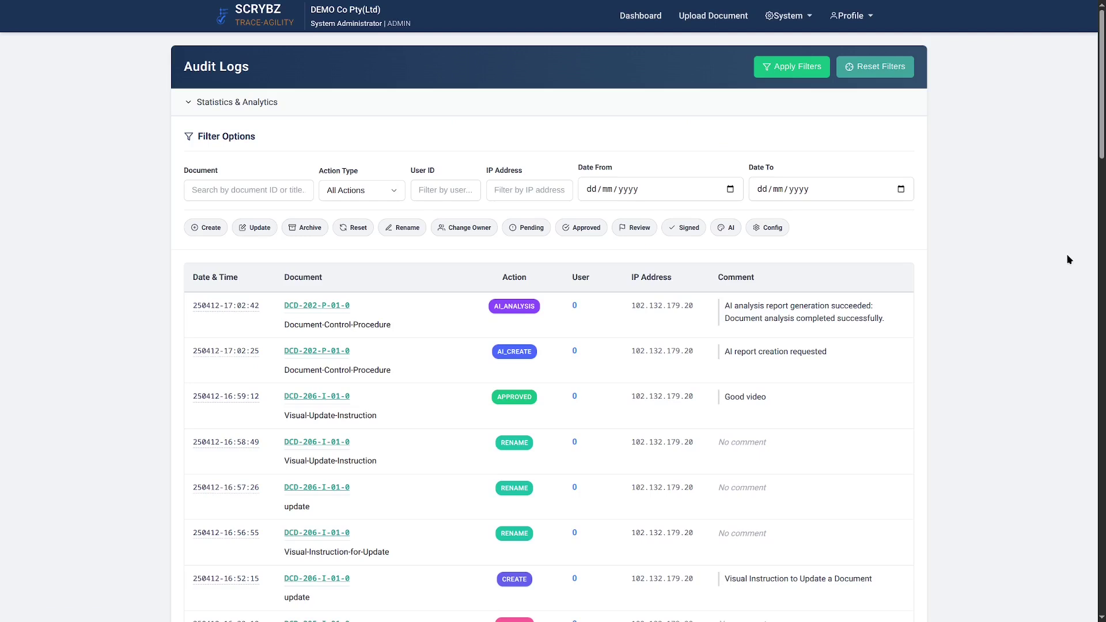
{"action": "scroll", "coordinate": [645, 424], "scroll_direction": "down", "scroll_amount": 6}
{"action": "scroll", "coordinate": [645, 424], "scroll_direction": "up", "scroll_amount": 6}
{"action": "left_click", "coordinate": [251, 230]}
{"action": "left_click", "coordinate": [353, 227]}
{"action": "left_click", "coordinate": [455, 226]}
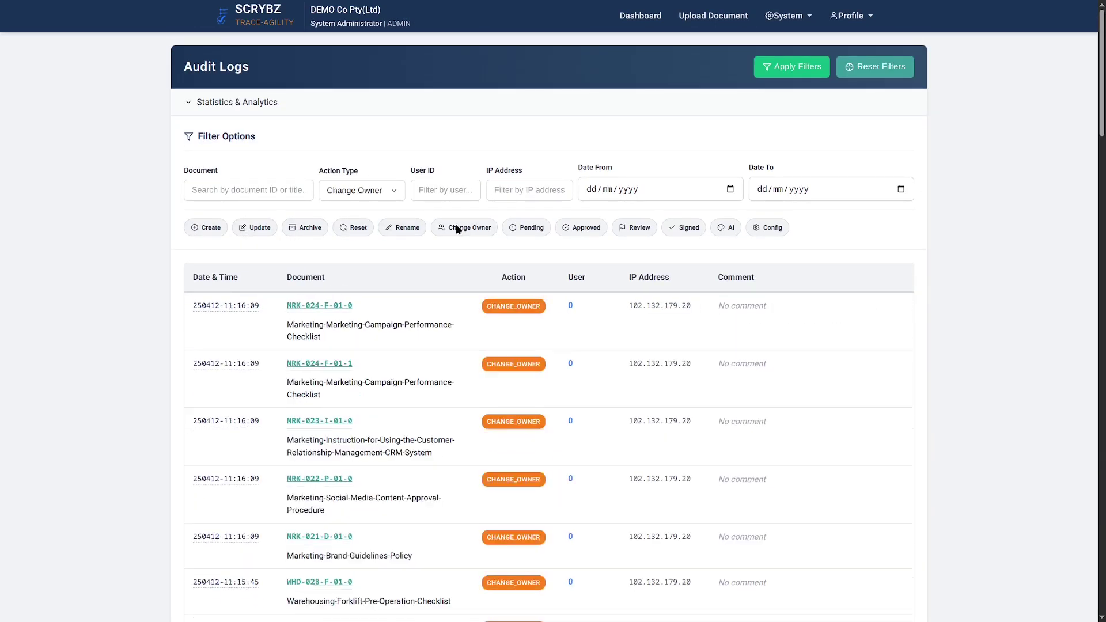
{"action": "left_click", "coordinate": [864, 67]}
Expand Statistics & Analytics, then show the activity log for DCD-202-P-01-0.
{"action": "left_click", "coordinate": [188, 106]}
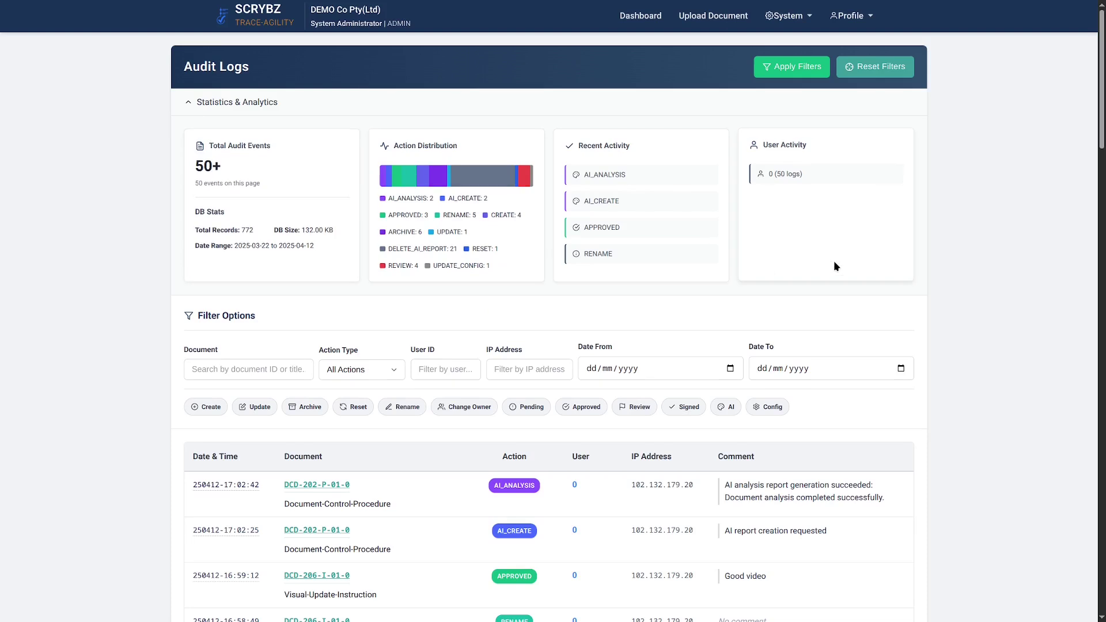
{"action": "scroll", "coordinate": [821, 305], "scroll_direction": "down", "scroll_amount": 3}
{"action": "left_click", "coordinate": [331, 296]}
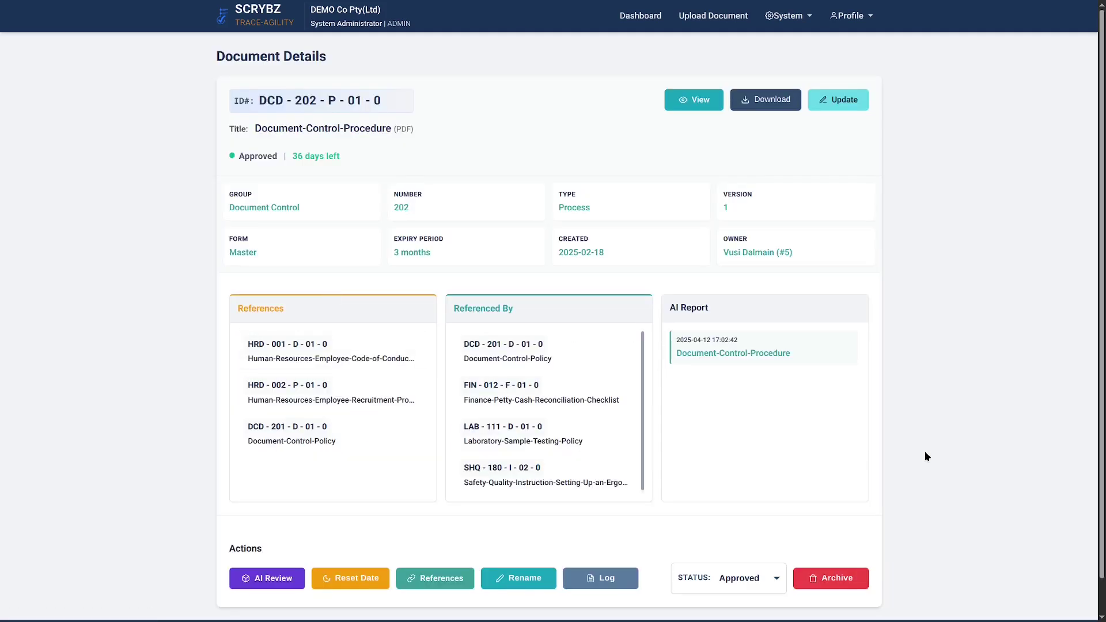
{"action": "left_click", "coordinate": [600, 578]}
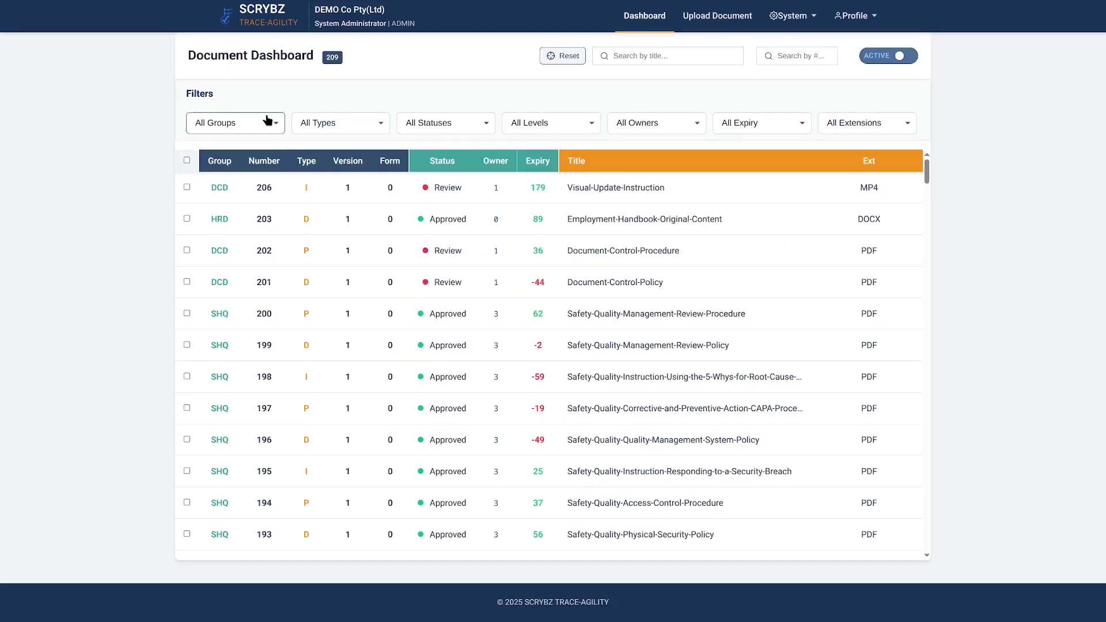
Filter to Document Control and reset the review dates of all three documents.
{"action": "left_click", "coordinate": [235, 123]}
{"action": "left_click", "coordinate": [231, 239]}
{"action": "left_click", "coordinate": [187, 160]}
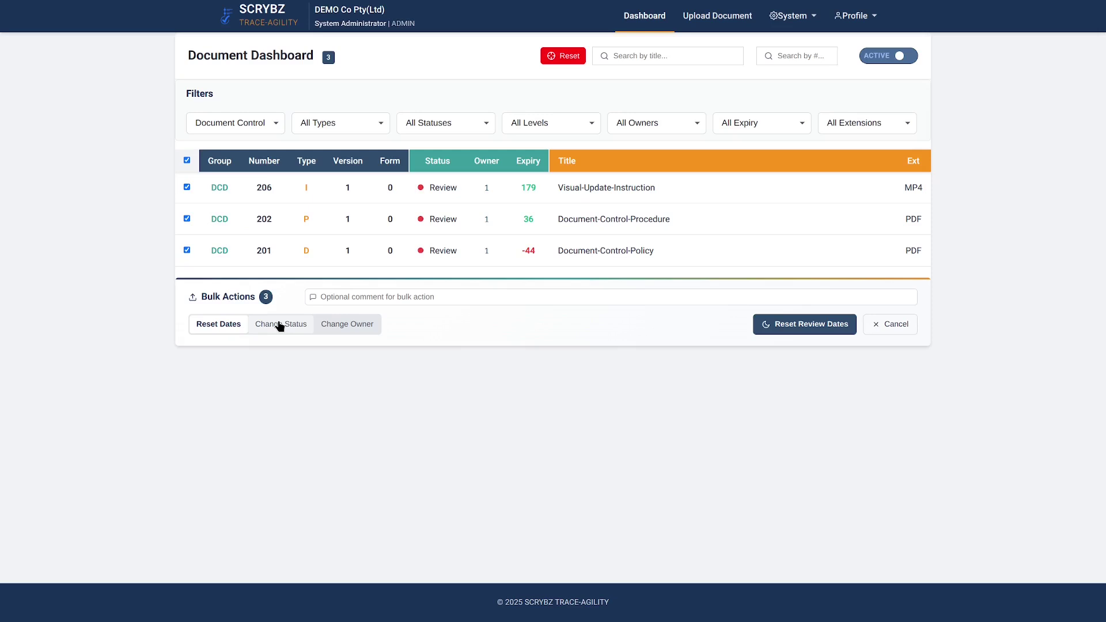
{"action": "left_click", "coordinate": [828, 327]}
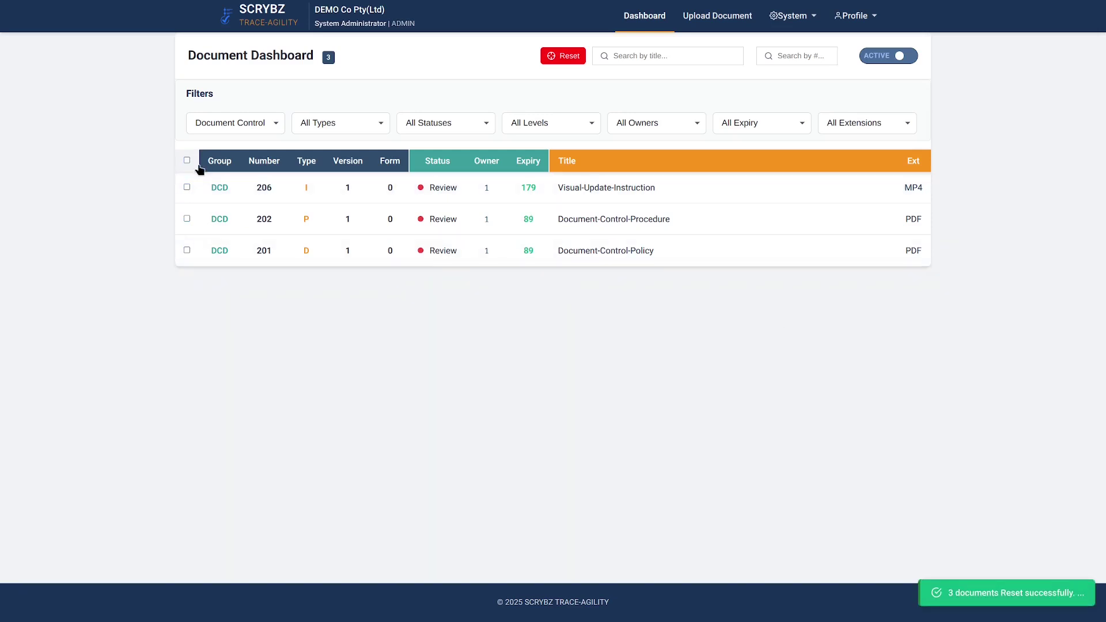
Change the status of all three Document Control documents to Approved.
{"action": "left_click", "coordinate": [187, 160]}
{"action": "left_click", "coordinate": [280, 323]}
{"action": "left_click", "coordinate": [439, 325]}
{"action": "left_click", "coordinate": [448, 355]}
{"action": "left_click", "coordinate": [814, 324]}
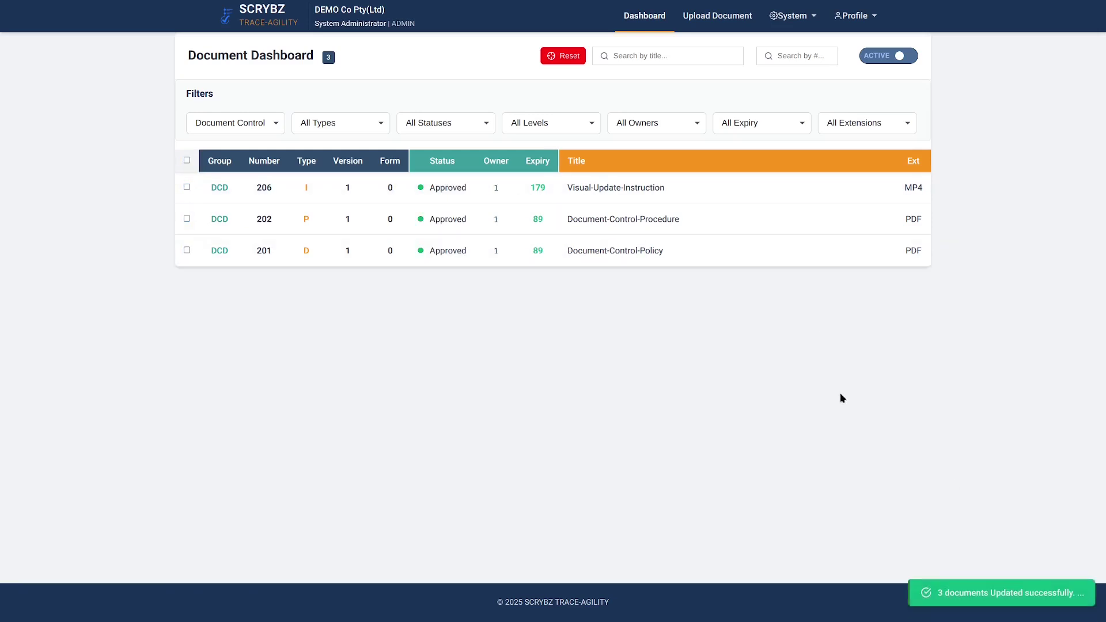
Check Document-Control-Procedure's audit log, then return to the filtered dashboard.
{"action": "left_click", "coordinate": [358, 225]}
{"action": "left_click", "coordinate": [627, 575]}
{"action": "scroll", "coordinate": [928, 463], "scroll_direction": "down", "scroll_amount": 2}
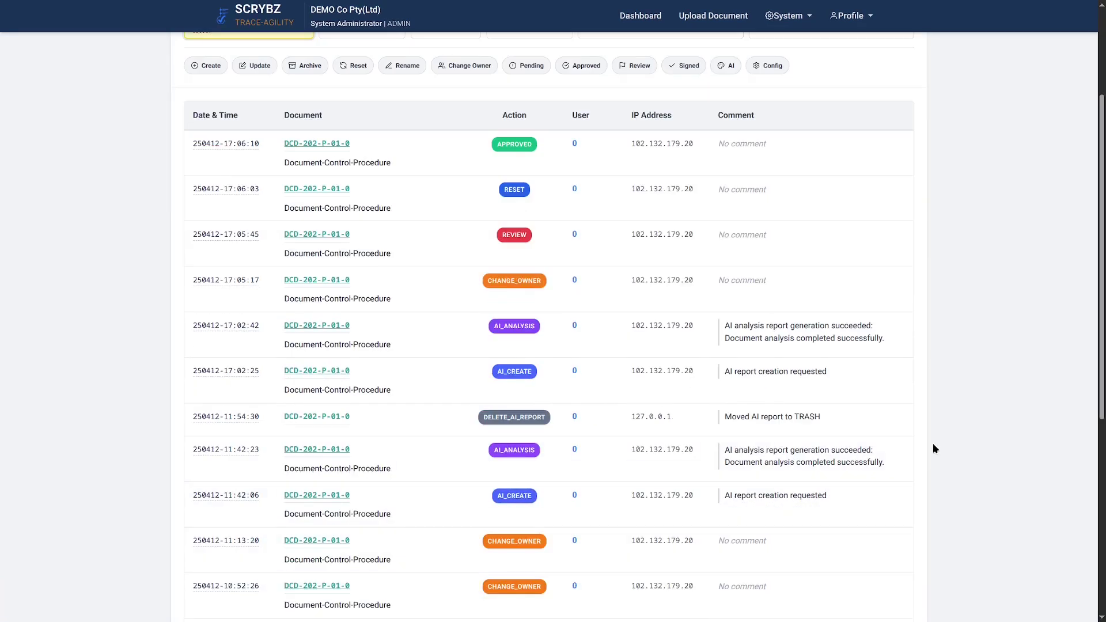
{"action": "key", "text": "alt+Left"}
Clear the dashboard filters and toggle the archived documents view on and off.
{"action": "left_click", "coordinate": [565, 56]}
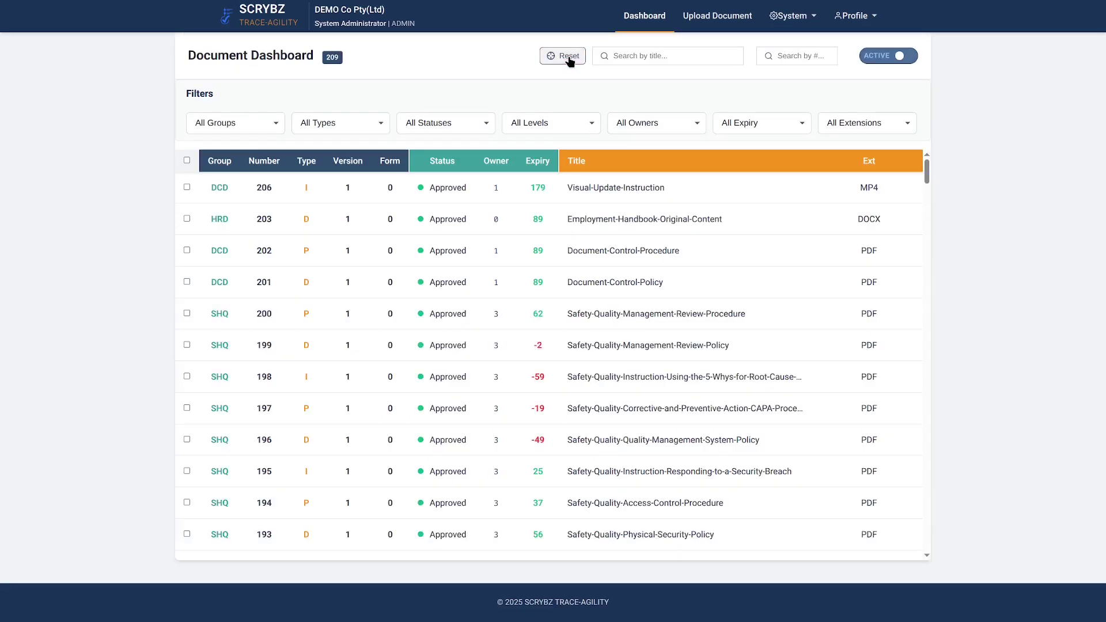
{"action": "left_click", "coordinate": [882, 56]}
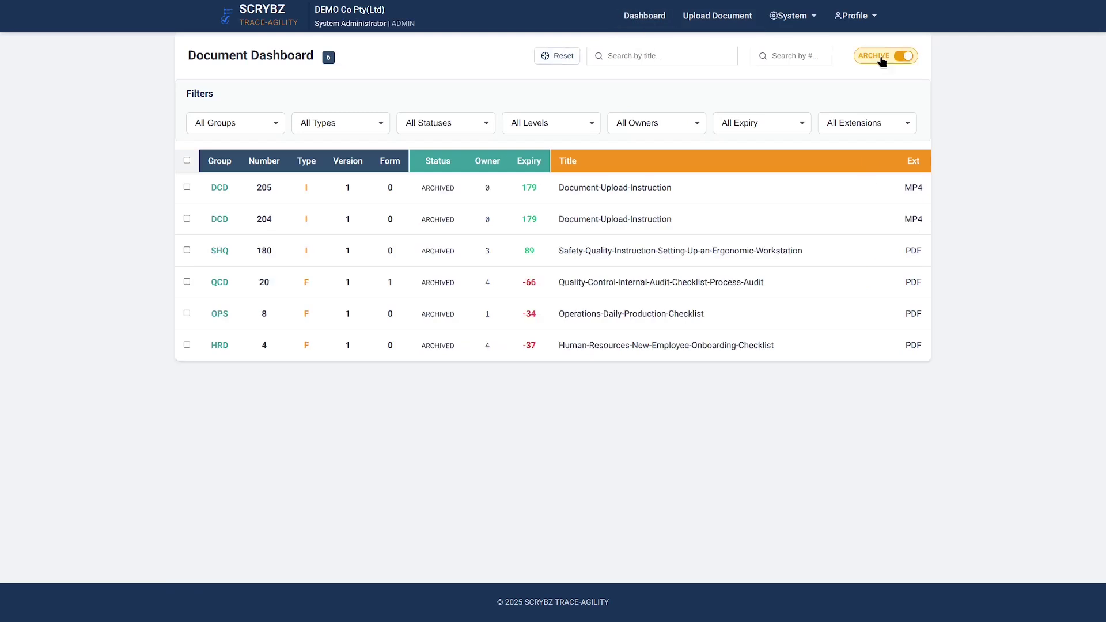
{"action": "left_click", "coordinate": [882, 58]}
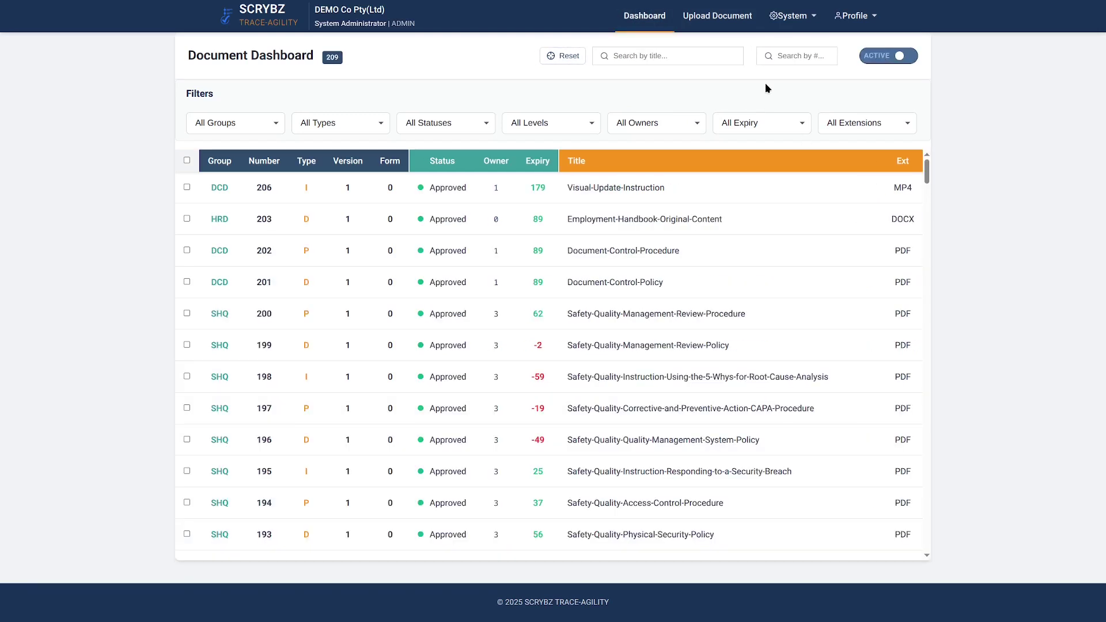
Give the USER-role account view access to the Hazardous group, save, and log out.
{"action": "left_click", "coordinate": [792, 16]}
{"action": "left_click", "coordinate": [737, 180]}
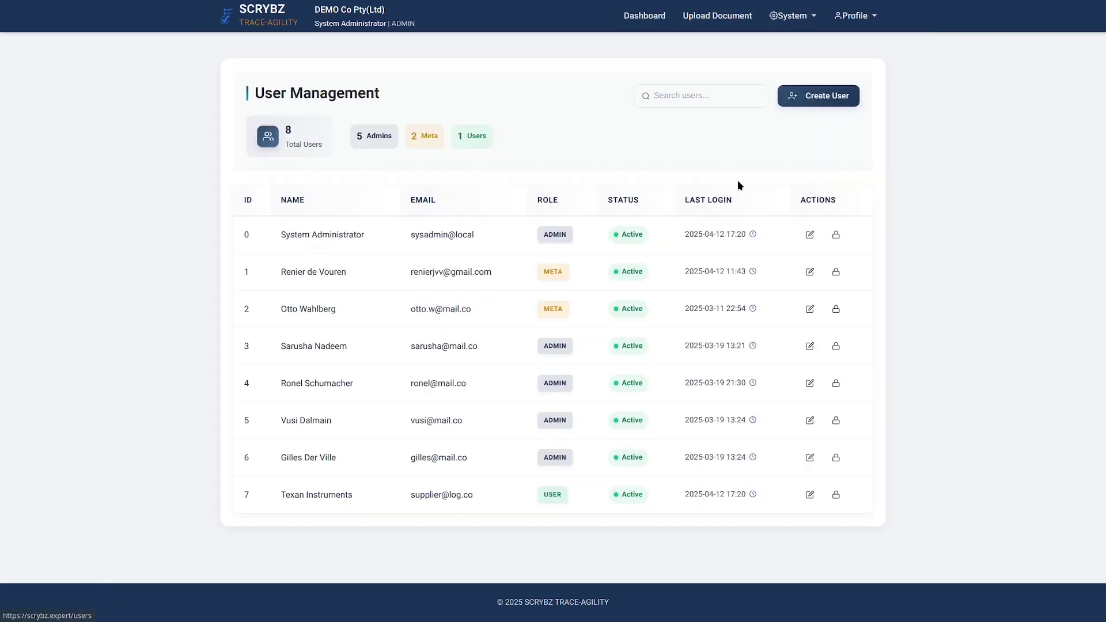
{"action": "left_click", "coordinate": [810, 494]}
{"action": "scroll", "coordinate": [810, 498], "scroll_direction": "down", "scroll_amount": 9}
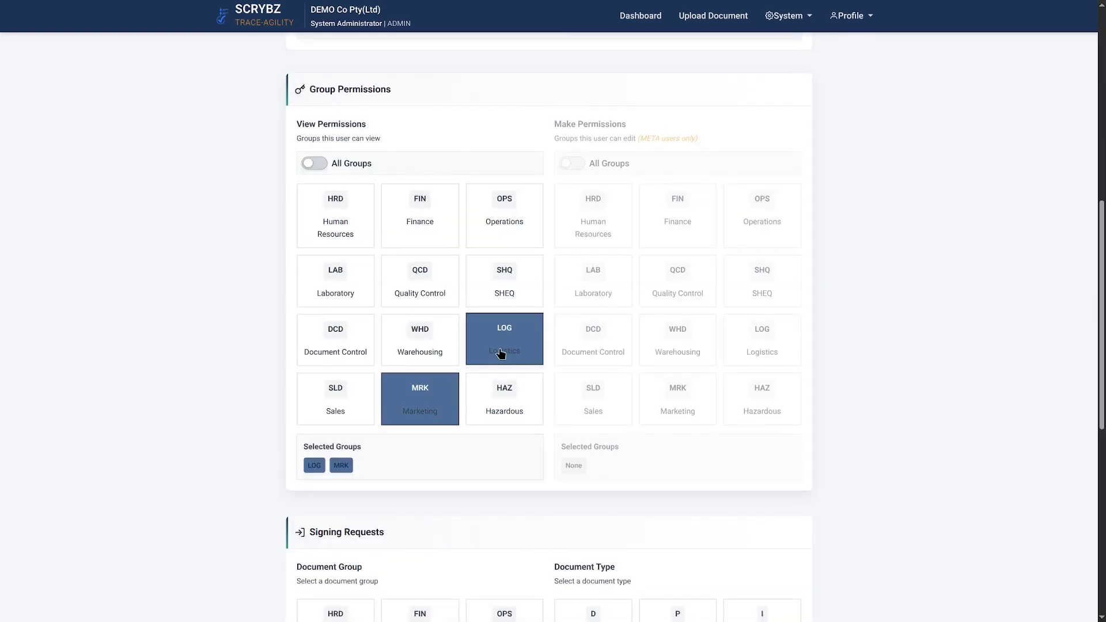
{"action": "left_click", "coordinate": [494, 393]}
{"action": "scroll", "coordinate": [550, 475], "scroll_direction": "down", "scroll_amount": 9}
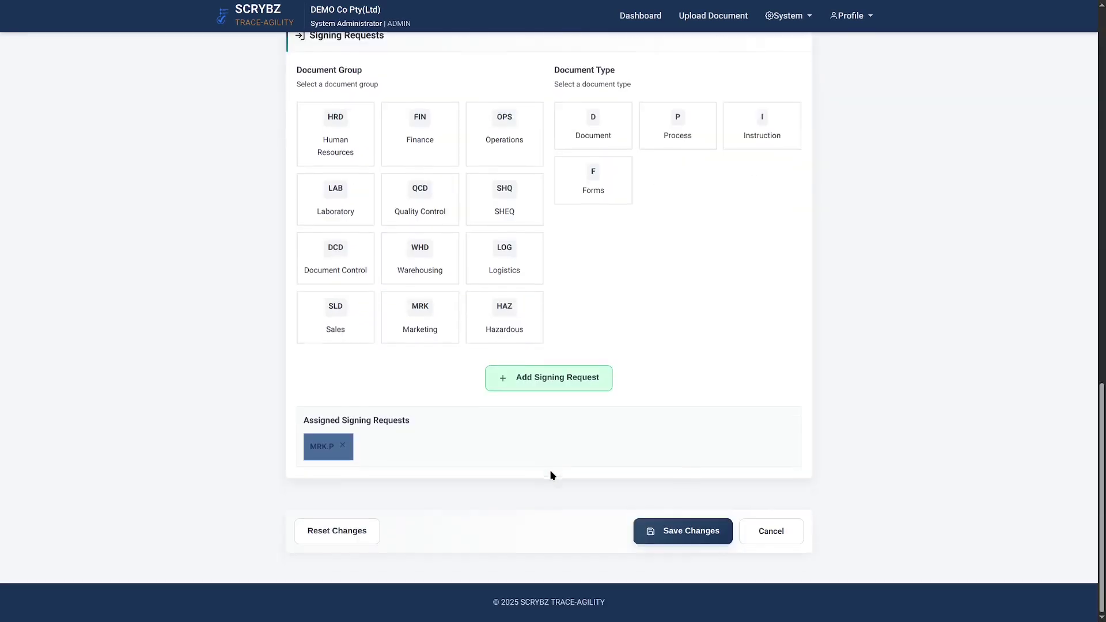
{"action": "left_click", "coordinate": [682, 531]}
{"action": "left_click", "coordinate": [854, 16]}
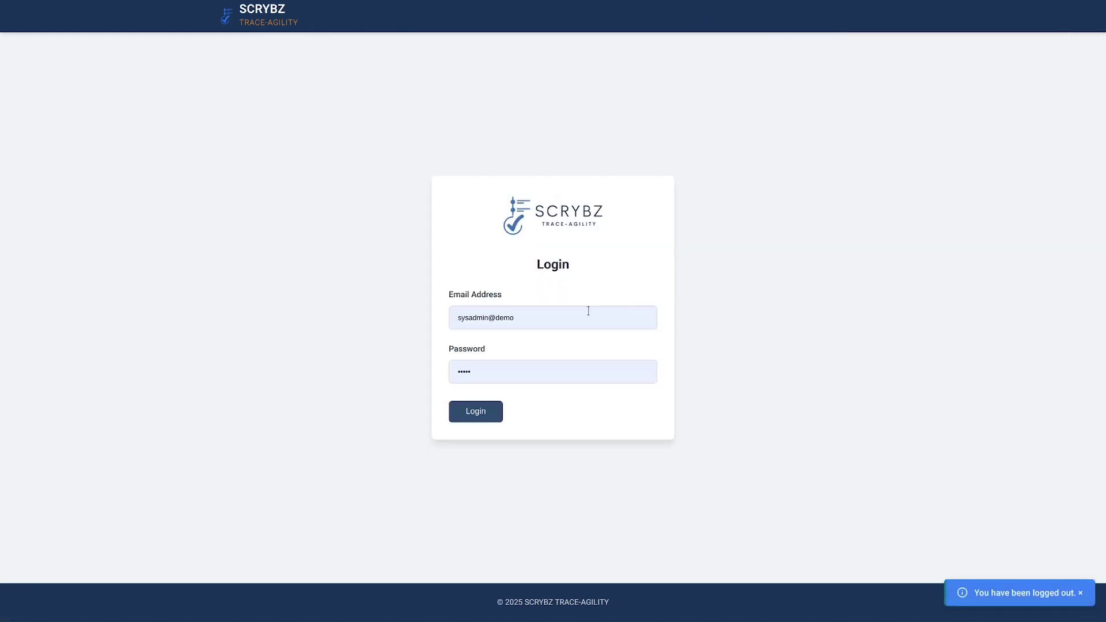
Sign in to Scrybz with the saved login credentials.
{"action": "left_click", "coordinate": [581, 316]}
{"action": "left_click", "coordinate": [547, 403]}
{"action": "left_click", "coordinate": [491, 416]}
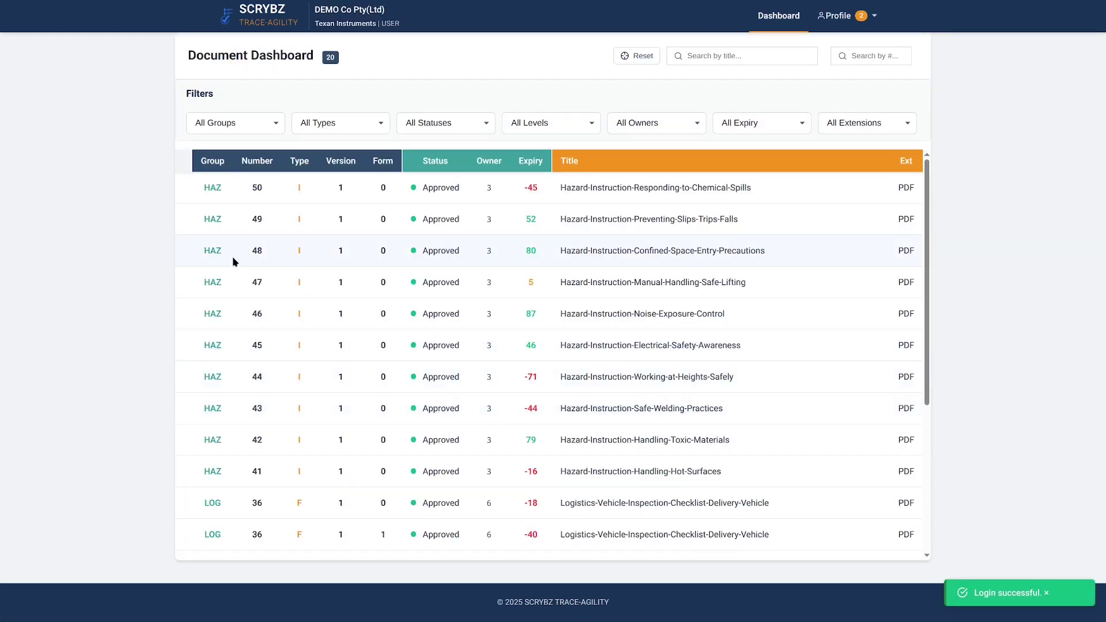
{"action": "scroll", "coordinate": [216, 388], "scroll_direction": "down", "scroll_amount": 4}
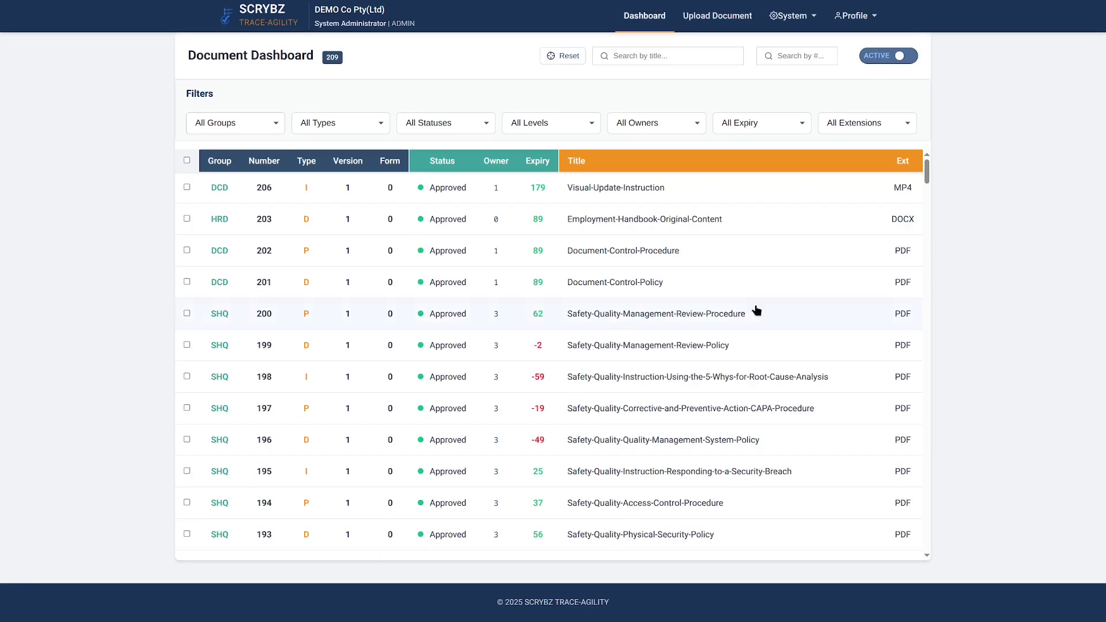
Filter to Marketing and bulk-change the owner of all five documents to Texan Instruments.
{"action": "left_click", "coordinate": [230, 122]}
{"action": "left_click", "coordinate": [208, 267]}
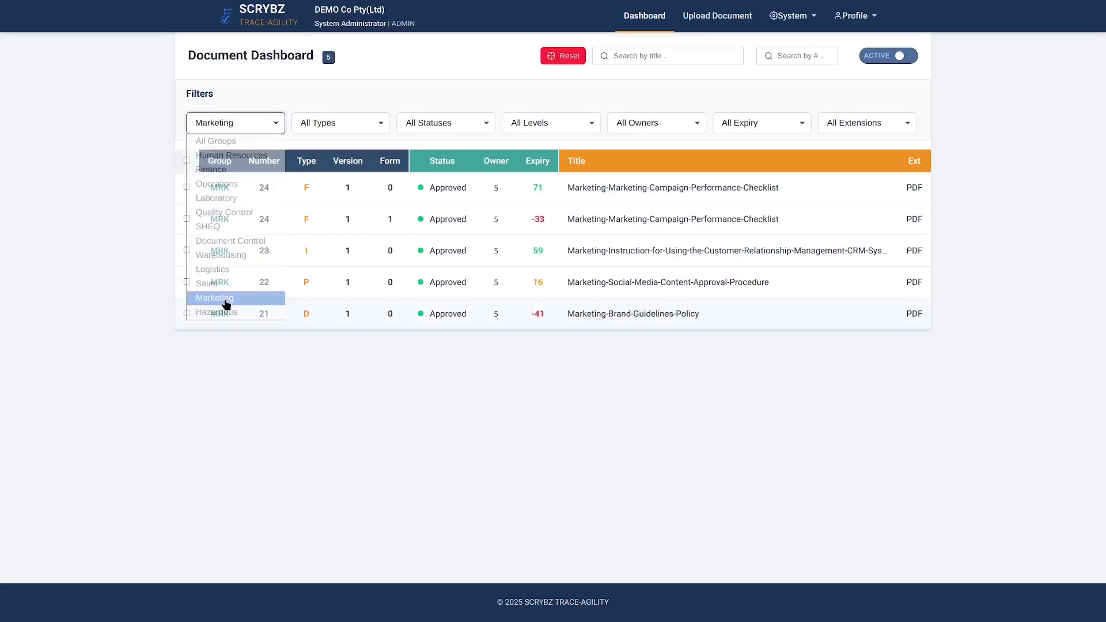
{"action": "left_click", "coordinate": [186, 161]}
{"action": "left_click", "coordinate": [347, 387]}
{"action": "left_click", "coordinate": [441, 387]}
{"action": "left_click", "coordinate": [438, 498]}
{"action": "left_click", "coordinate": [826, 394]}
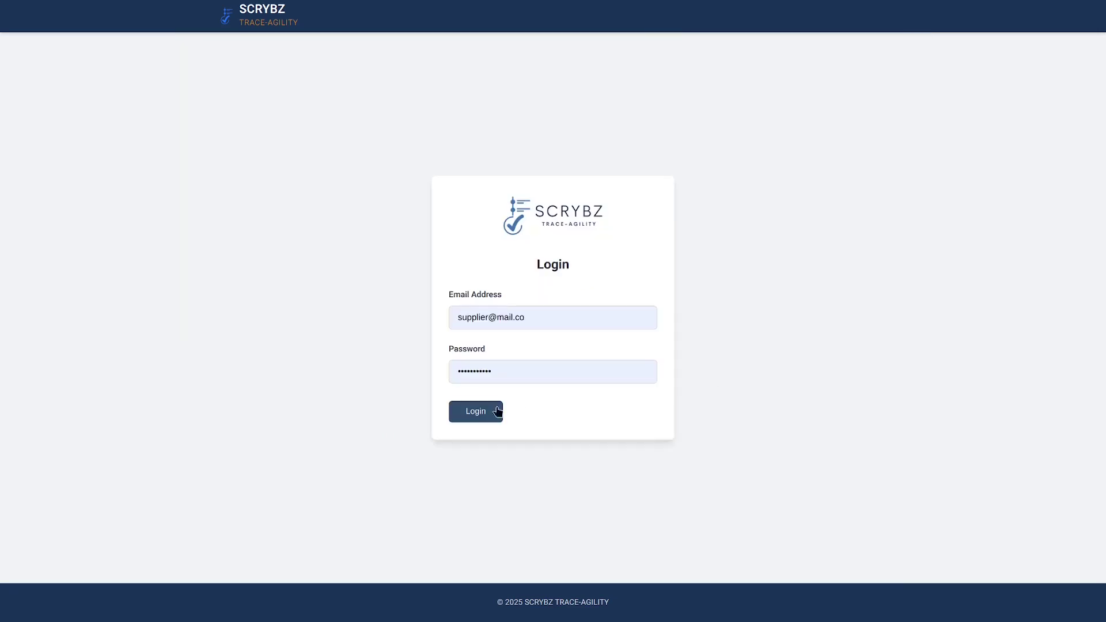
Log in as the regular user and view Profile > Messages for the ownership notice.
{"action": "left_click", "coordinate": [478, 412]}
{"action": "left_click", "coordinate": [839, 15]}
{"action": "left_click", "coordinate": [817, 47]}
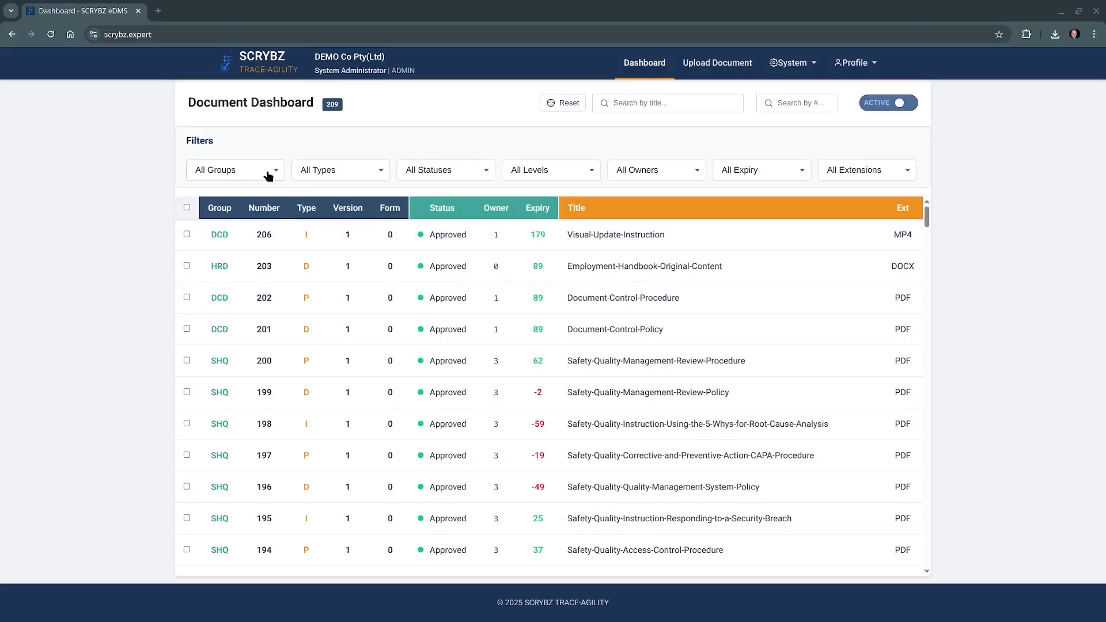
Filter to Marketing Process documents and open the social media approval procedure MRK-022.
{"action": "left_click", "coordinate": [267, 176]}
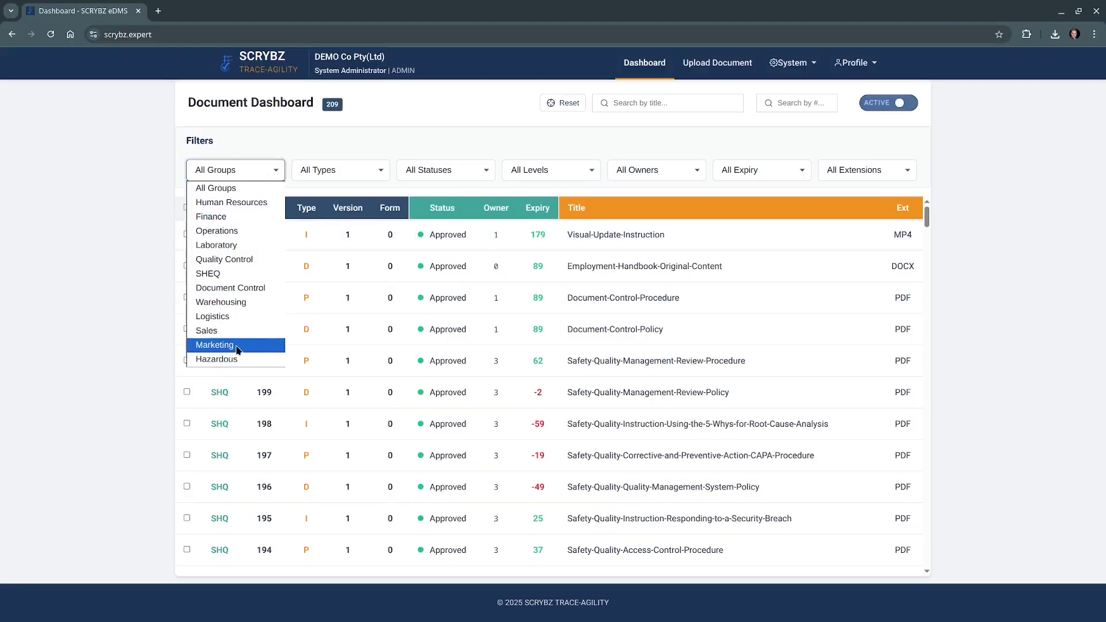
{"action": "left_click", "coordinate": [218, 344]}
{"action": "left_click", "coordinate": [373, 173]}
{"action": "left_click", "coordinate": [340, 217]}
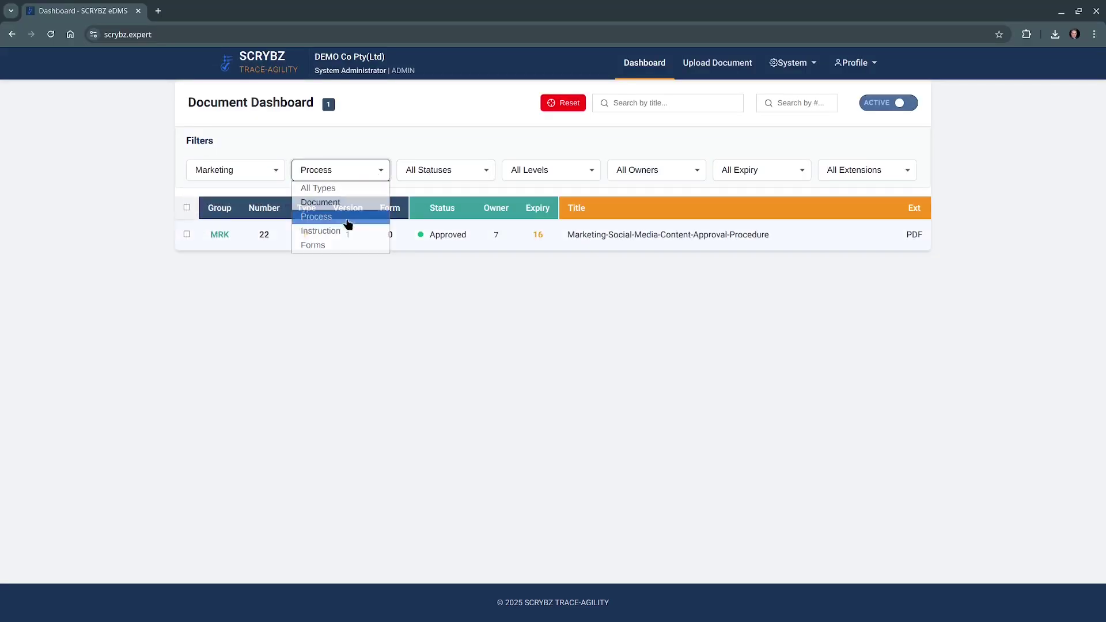
{"action": "left_click", "coordinate": [516, 234]}
Update MRK-022 with the new PDF as version 2.
{"action": "left_click", "coordinate": [842, 147]}
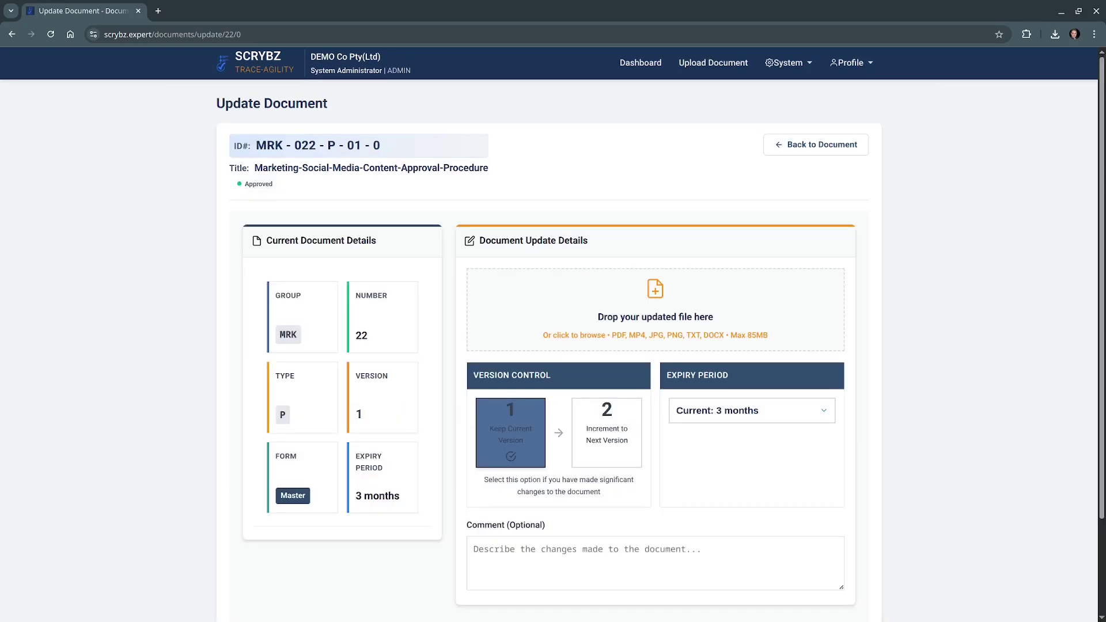
{"action": "left_click_drag", "start_coordinate": [1103, 217], "coordinate": [675, 291]}
{"action": "left_click", "coordinate": [607, 480]}
{"action": "scroll", "coordinate": [787, 472], "scroll_direction": "down", "scroll_amount": 3}
{"action": "left_click", "coordinate": [732, 556]}
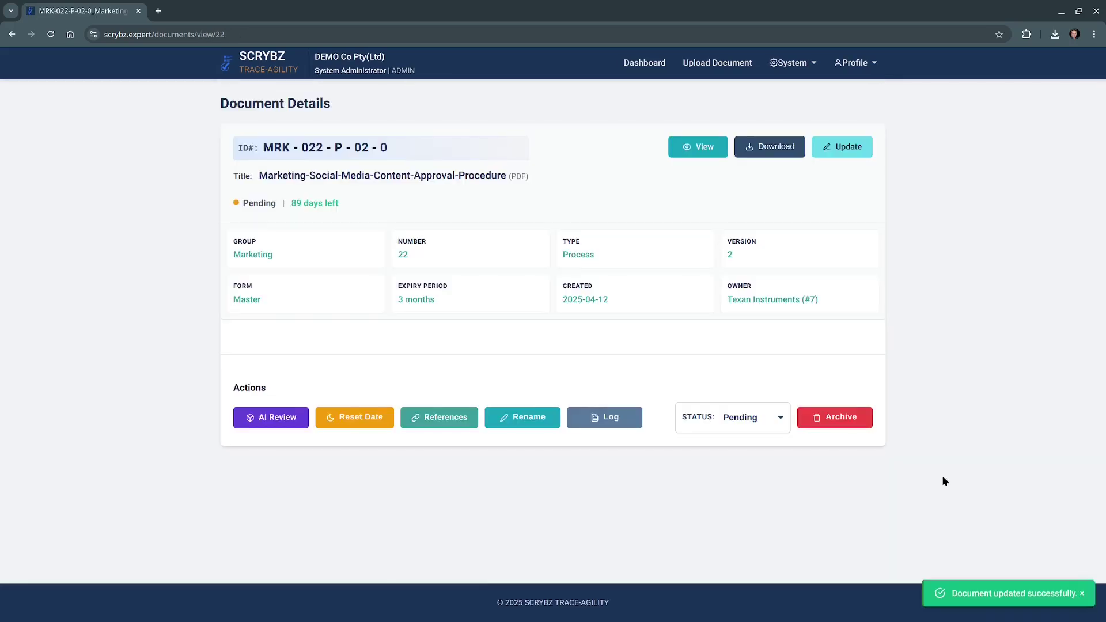
Set the updated procedure's status to Approved.
{"action": "left_click", "coordinate": [644, 63]}
{"action": "left_click", "coordinate": [458, 233]}
{"action": "left_click", "coordinate": [751, 417]}
{"action": "left_click", "coordinate": [748, 451]}
{"action": "left_click", "coordinate": [515, 297]}
{"action": "left_click", "coordinate": [644, 62]}
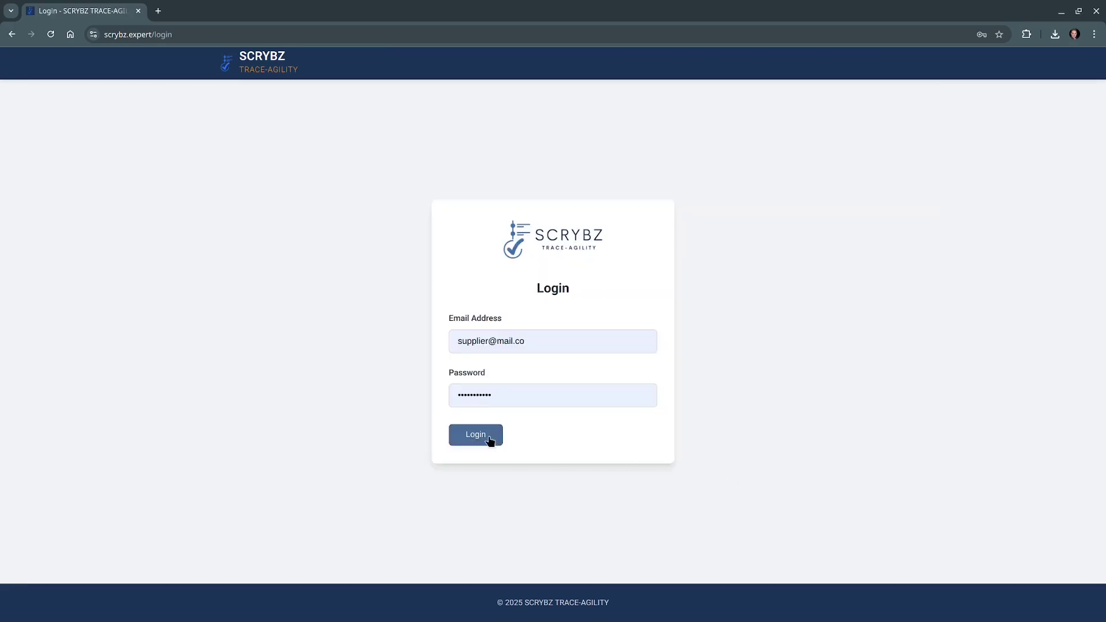
Sign the approved procedure as the regular user from its message, then review its audit log.
{"action": "left_click", "coordinate": [474, 438]}
{"action": "left_click", "coordinate": [838, 63]}
{"action": "left_click", "coordinate": [810, 101]}
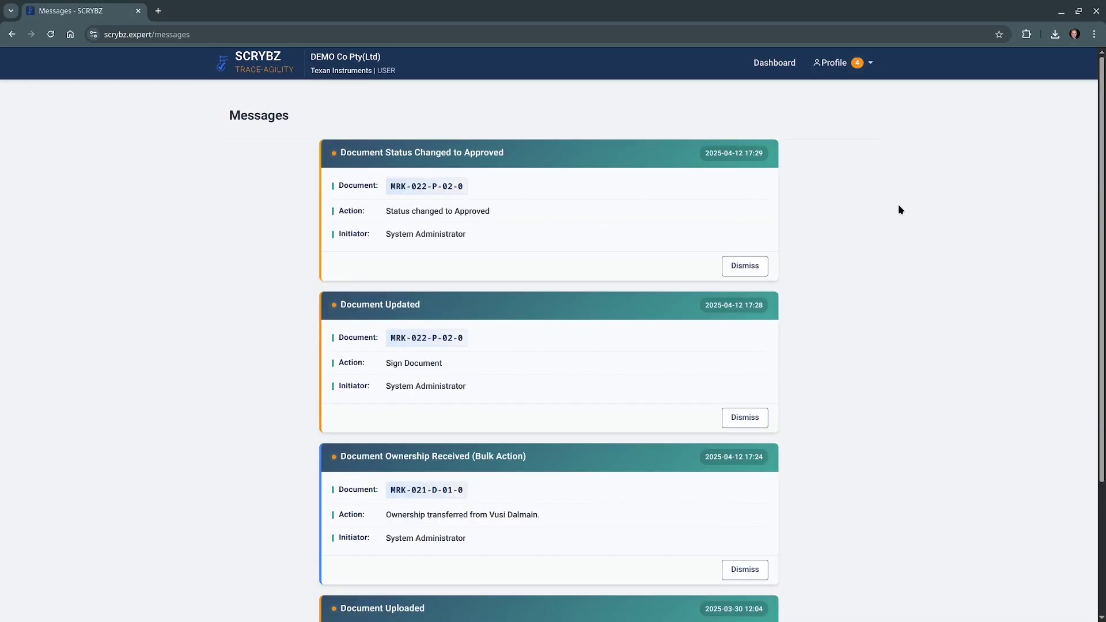
{"action": "left_click", "coordinate": [704, 375]}
{"action": "left_click", "coordinate": [854, 150]}
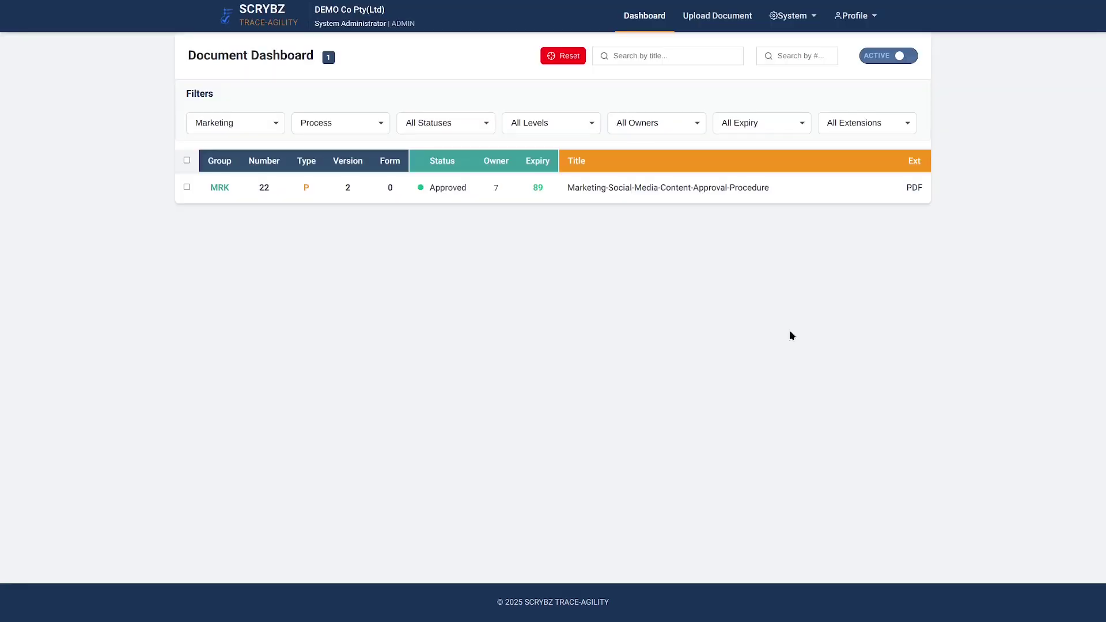
{"action": "left_click", "coordinate": [650, 190]}
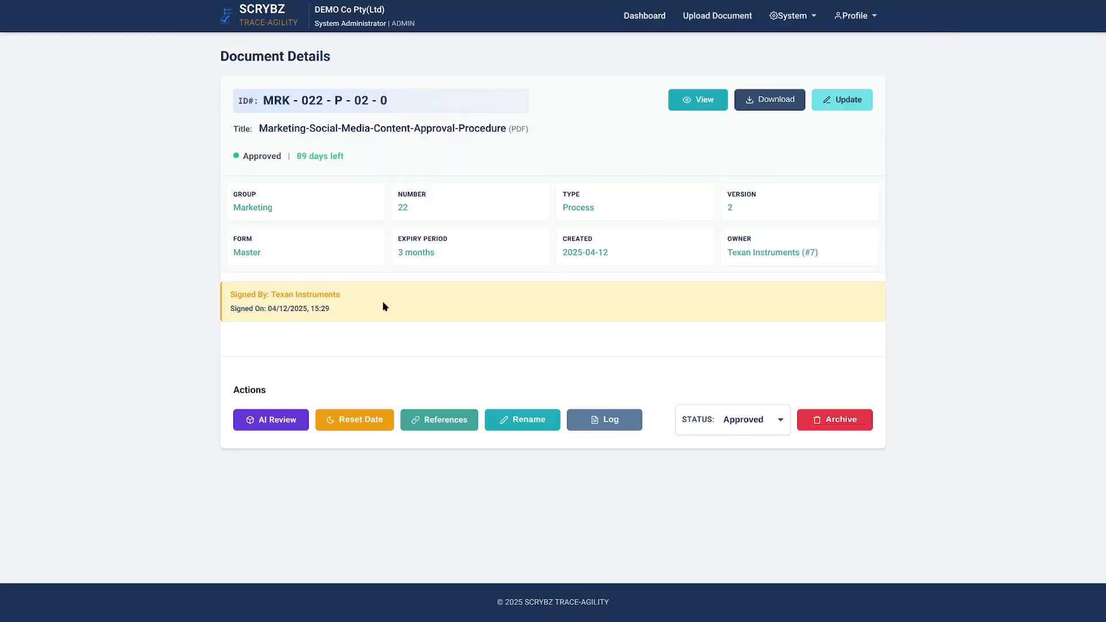
{"action": "left_click", "coordinate": [631, 426]}
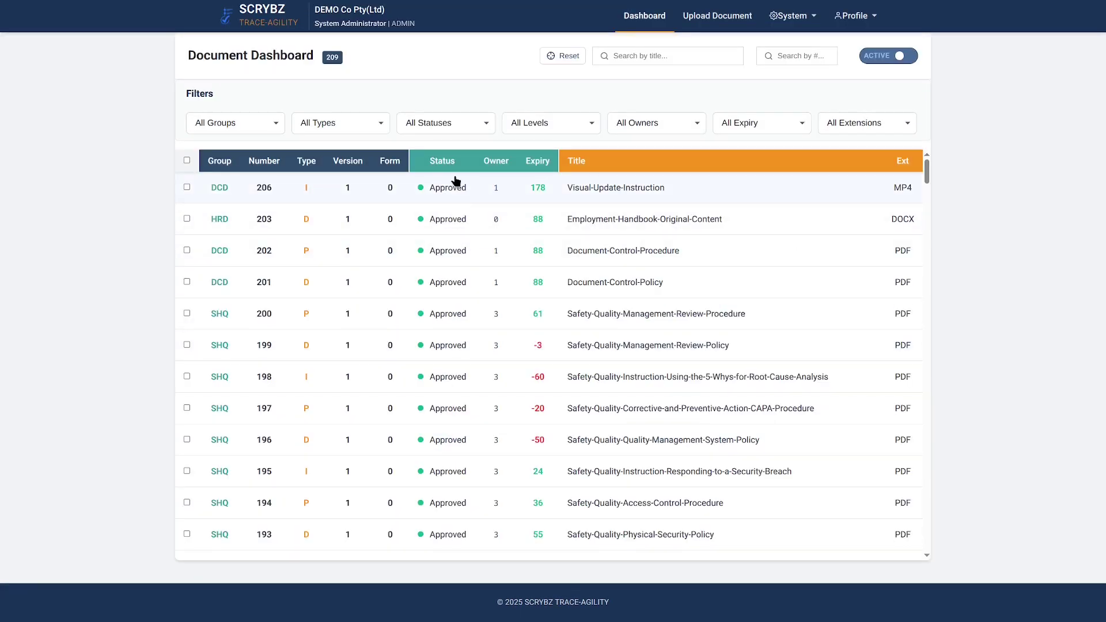
Add DCD-201 and DCD-202 as references on DCD-206, then open Document-Control-Policy.
{"action": "left_click", "coordinate": [455, 181]}
{"action": "left_click", "coordinate": [438, 369]}
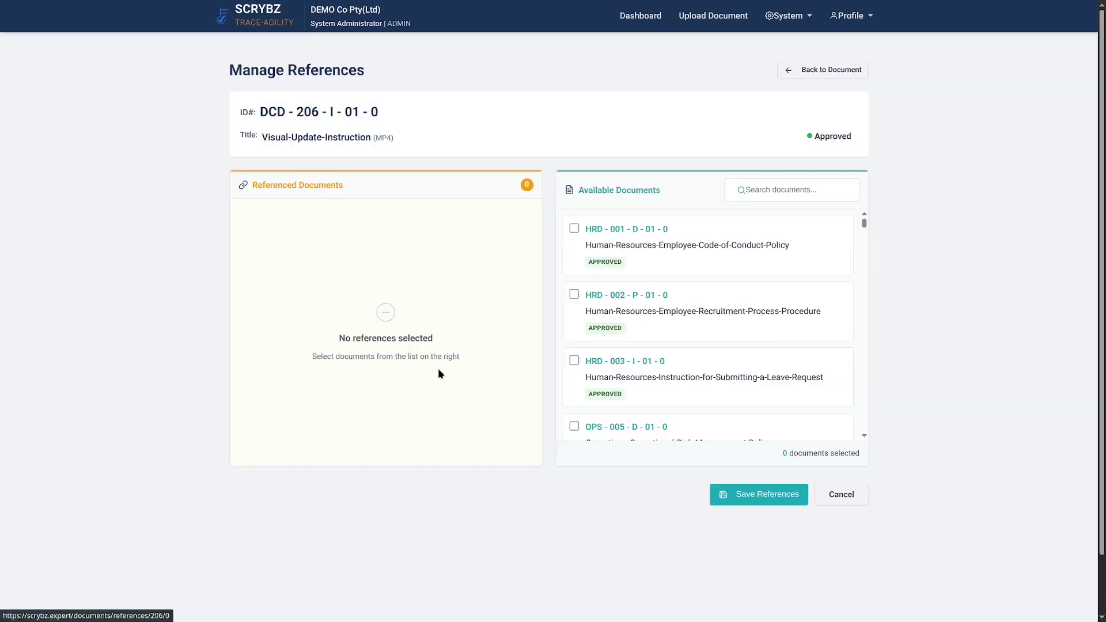
{"action": "left_click", "coordinate": [772, 189]}
{"action": "type", "text": "document-cont"}
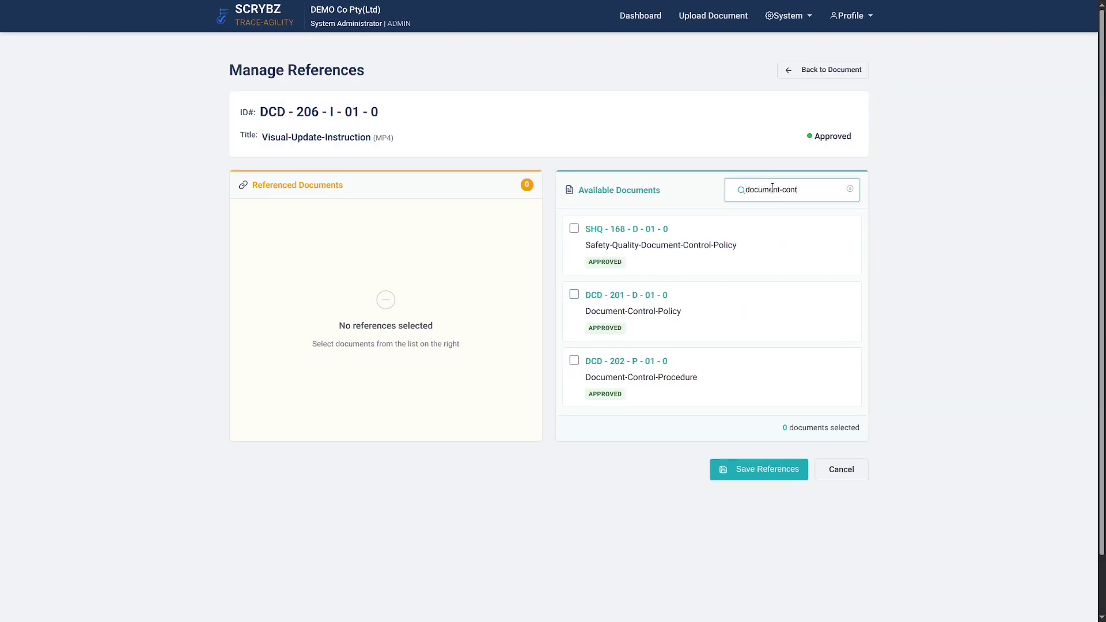
{"action": "left_click", "coordinate": [574, 295]}
{"action": "left_click", "coordinate": [574, 360]}
{"action": "left_click", "coordinate": [724, 467]}
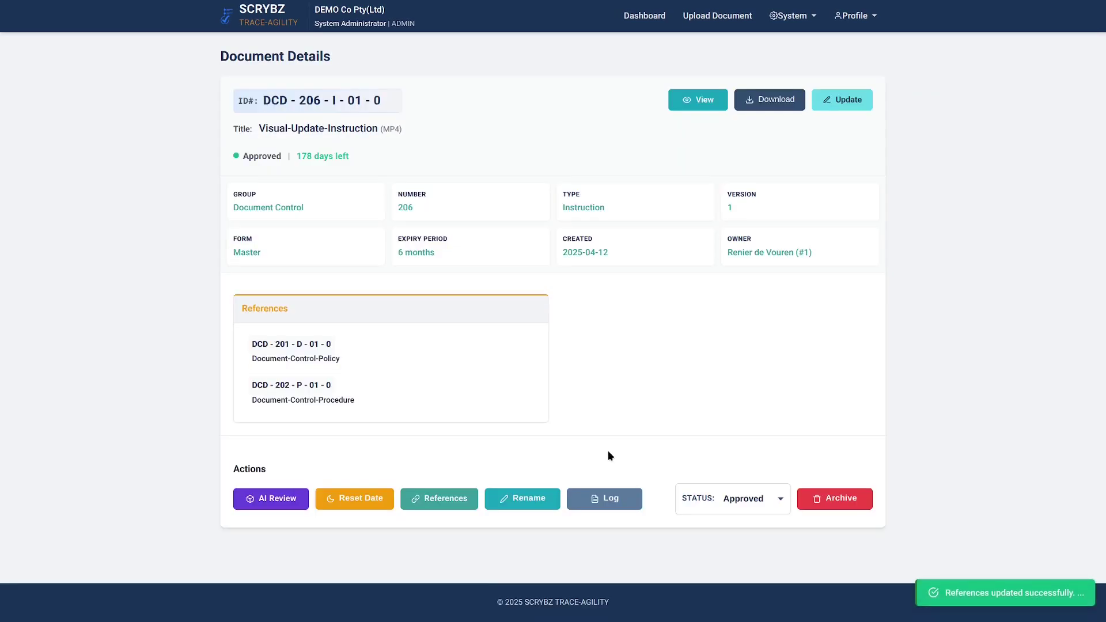
{"action": "left_click", "coordinate": [302, 351]}
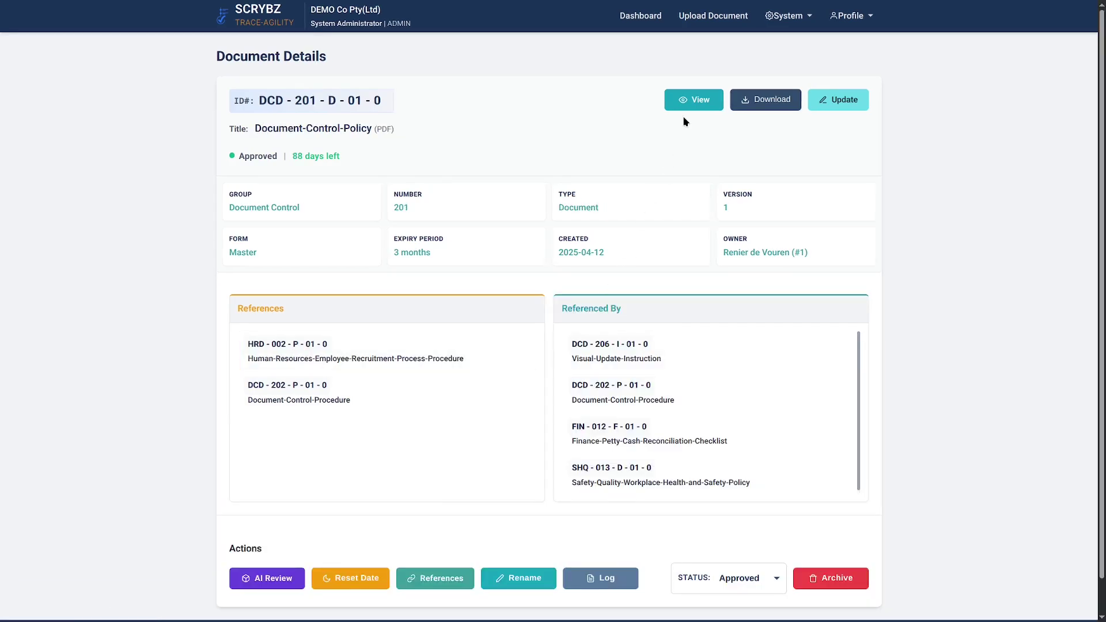
Filter to Document Control, open DCD-201 and upload two files into its source bin.
{"action": "left_click", "coordinate": [690, 102]}
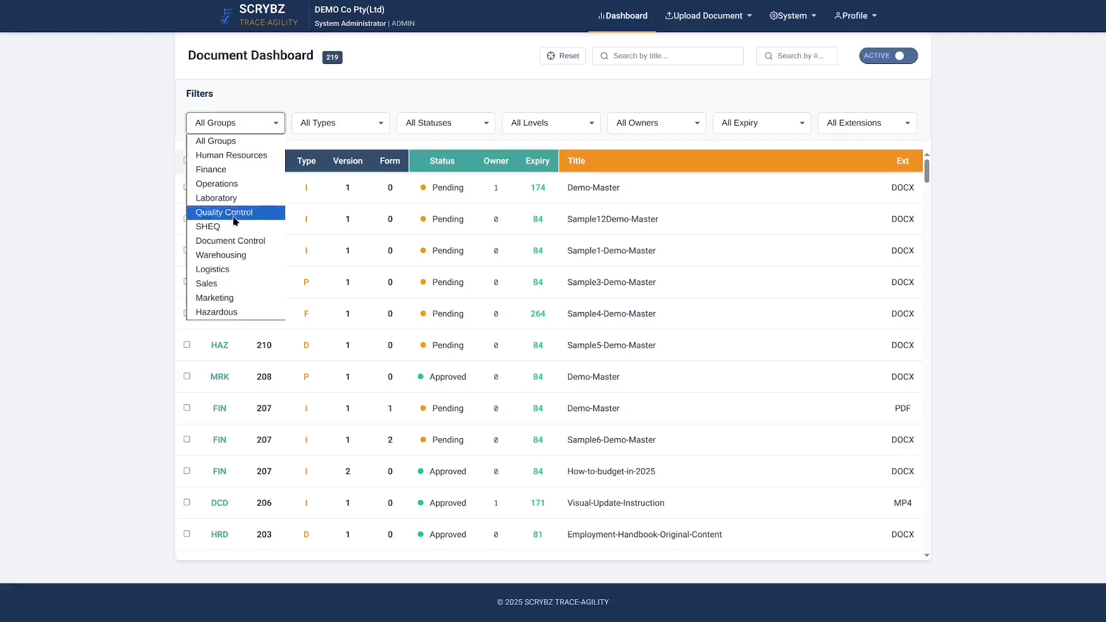
{"action": "left_click", "coordinate": [231, 239]}
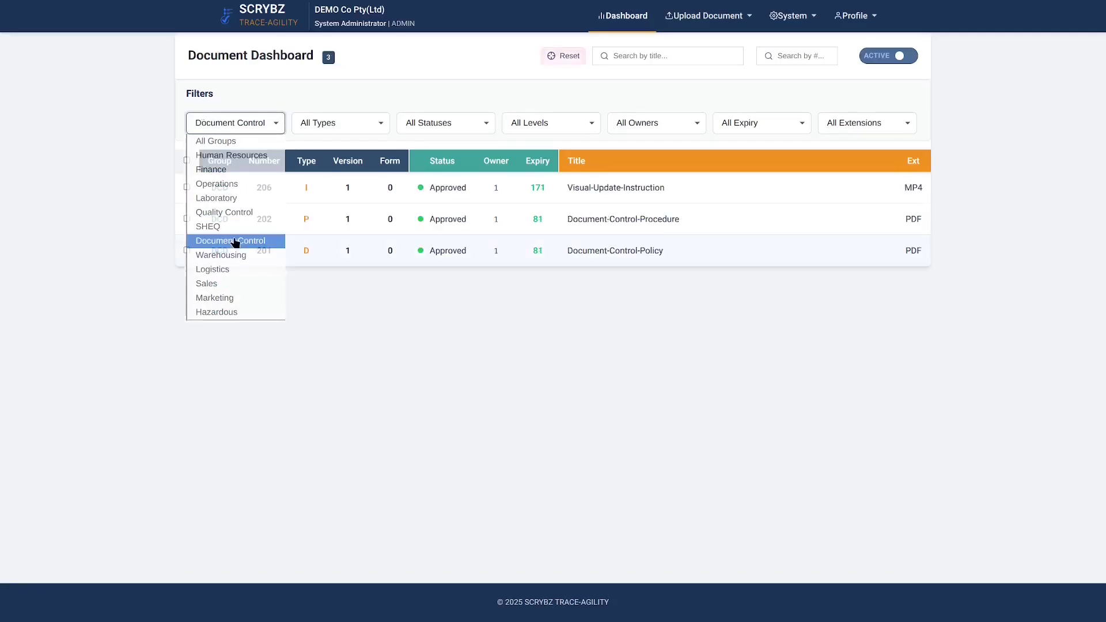
{"action": "left_click", "coordinate": [357, 254]}
{"action": "left_click", "coordinate": [777, 109]}
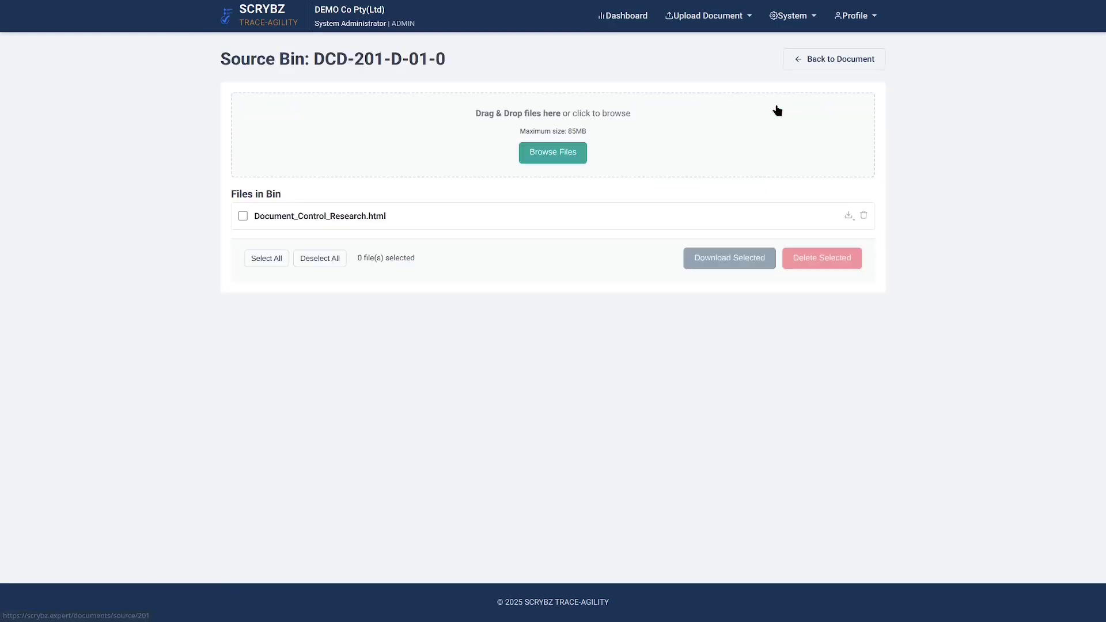
{"action": "left_click_drag", "start_coordinate": [921, 209], "coordinate": [724, 156]}
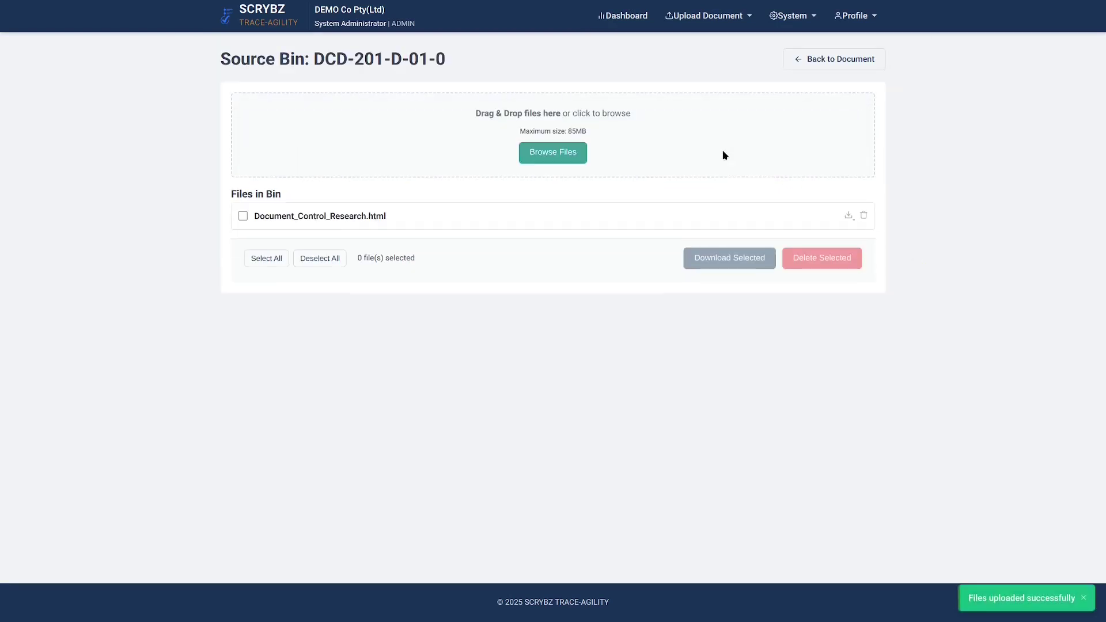
Download Quality_Management_Systems_ISO_90012015.pdf as a zip, delete it from the bin, and reset dashboard filters.
{"action": "left_click", "coordinate": [243, 217]}
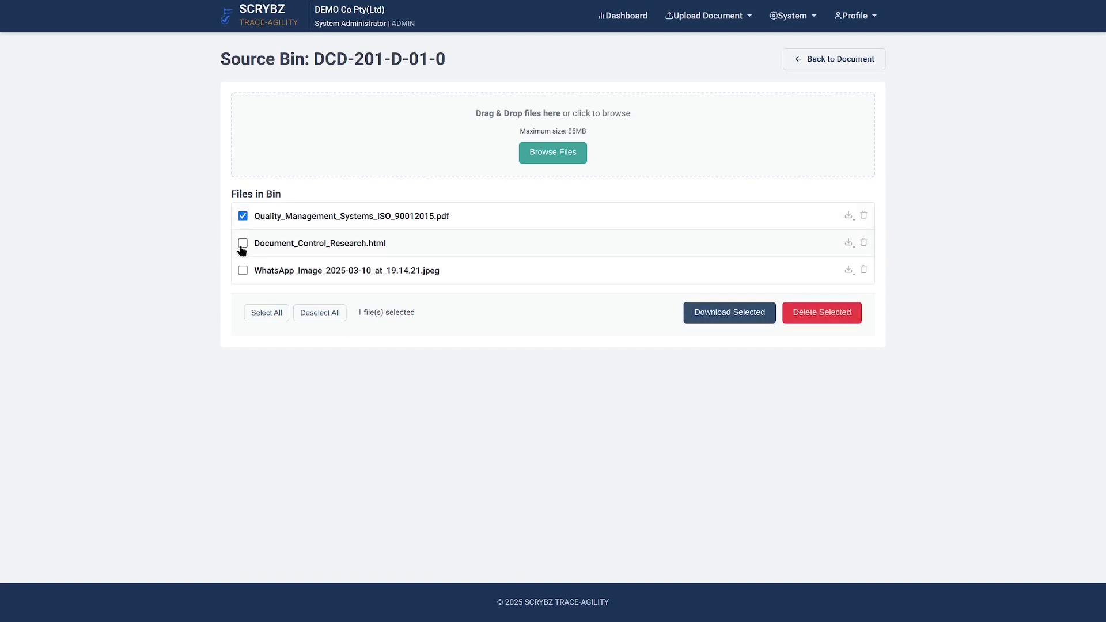
{"action": "left_click", "coordinate": [724, 322]}
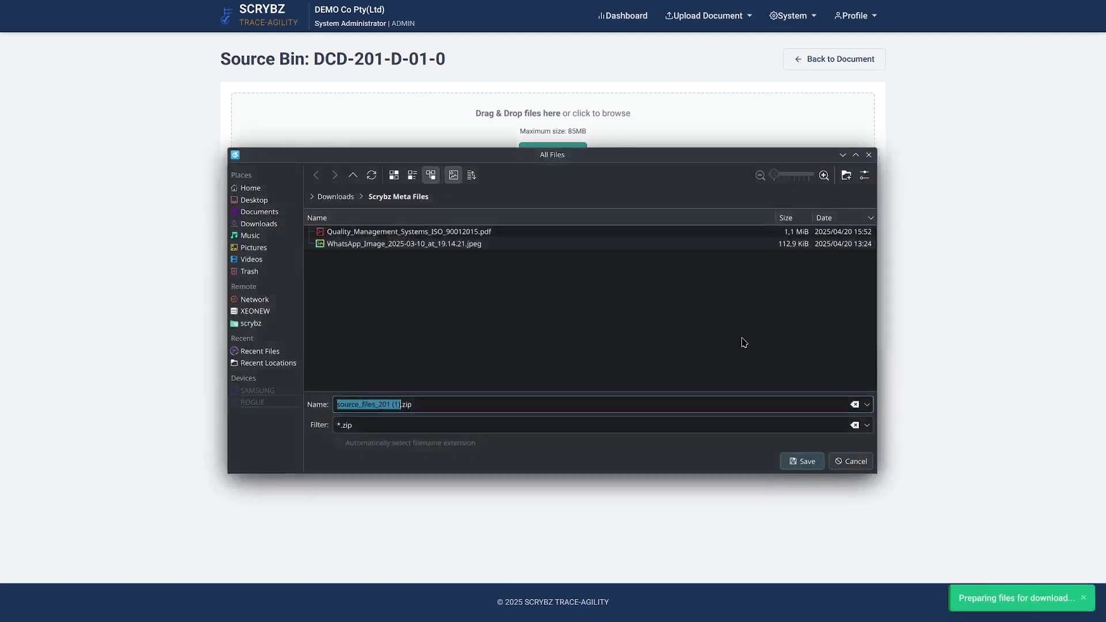
{"action": "left_click", "coordinate": [799, 461]}
{"action": "left_click", "coordinate": [863, 215]}
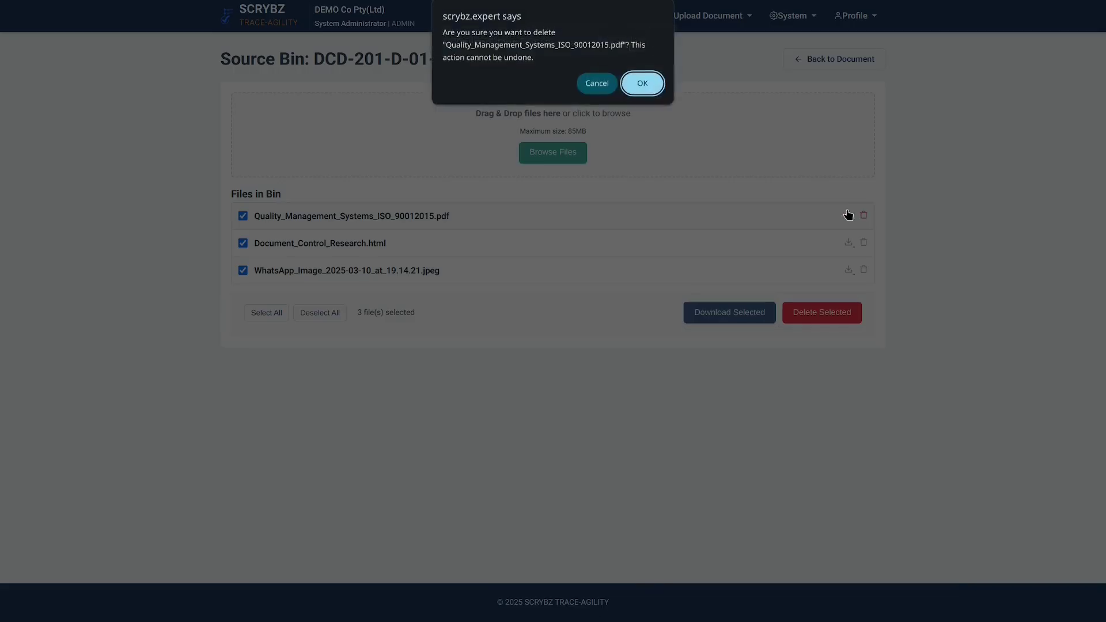
{"action": "left_click", "coordinate": [643, 84]}
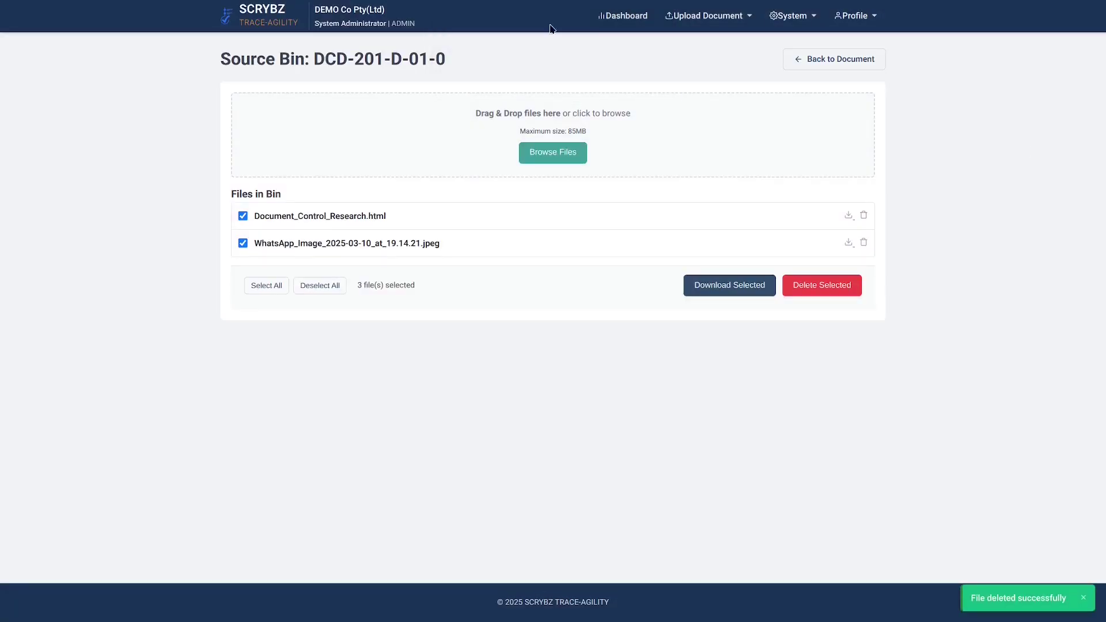
{"action": "left_click", "coordinate": [624, 16]}
{"action": "left_click", "coordinate": [571, 58]}
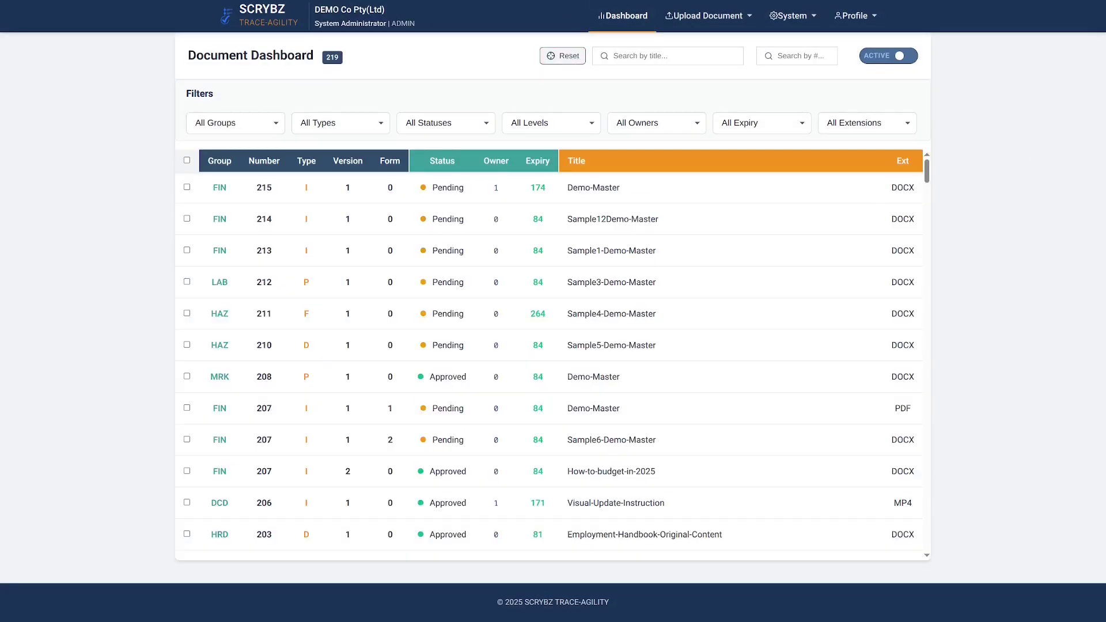